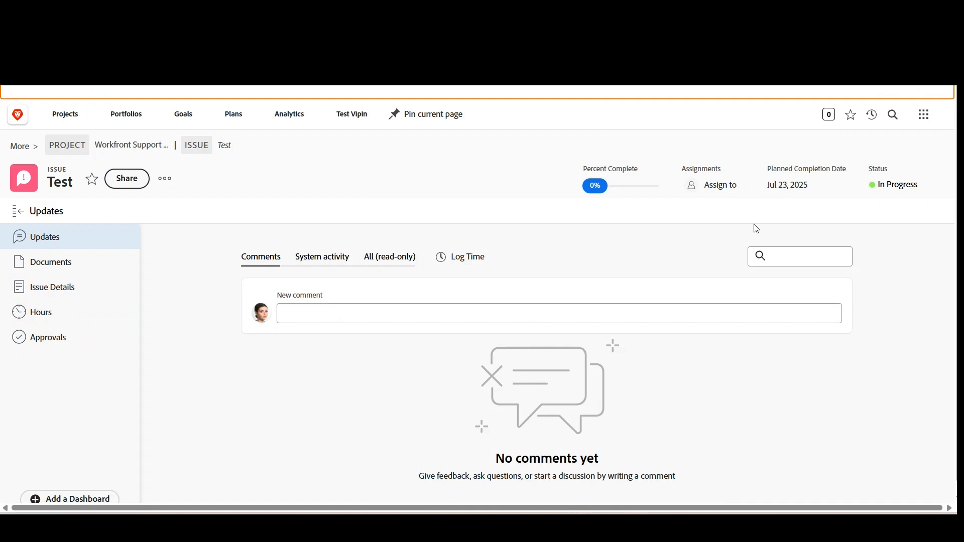
Set the Test issue's status to New, and back to In Progress - Pending Approval
left_click(889, 184)
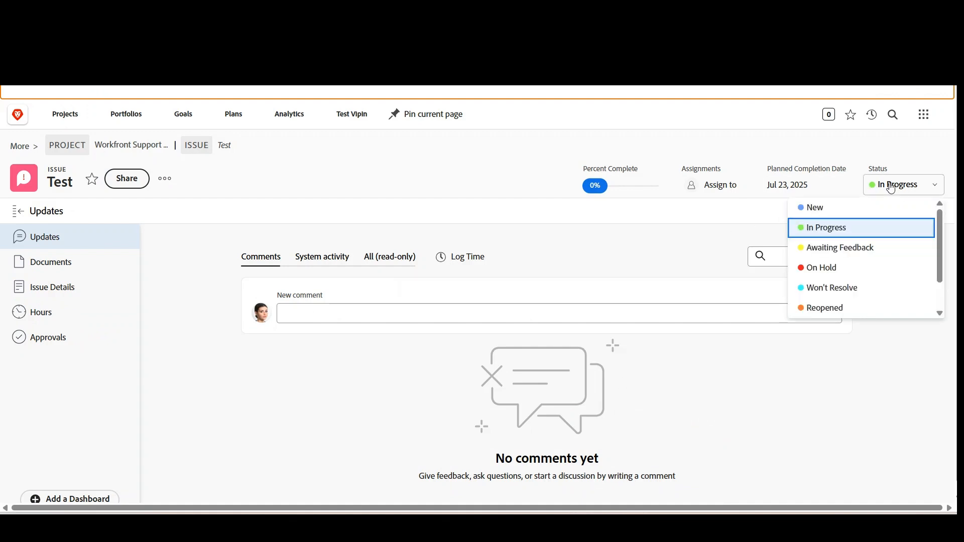
left_click(857, 208)
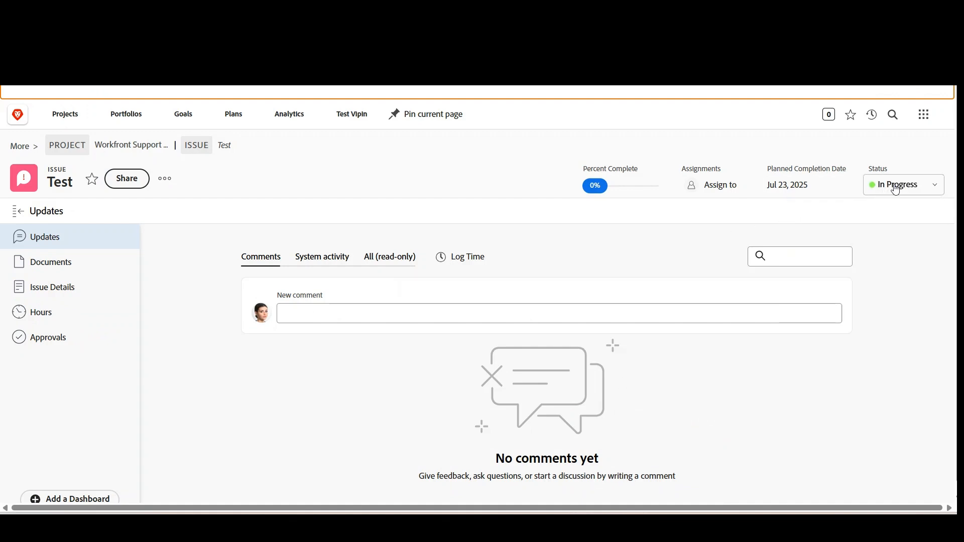
left_click(902, 186)
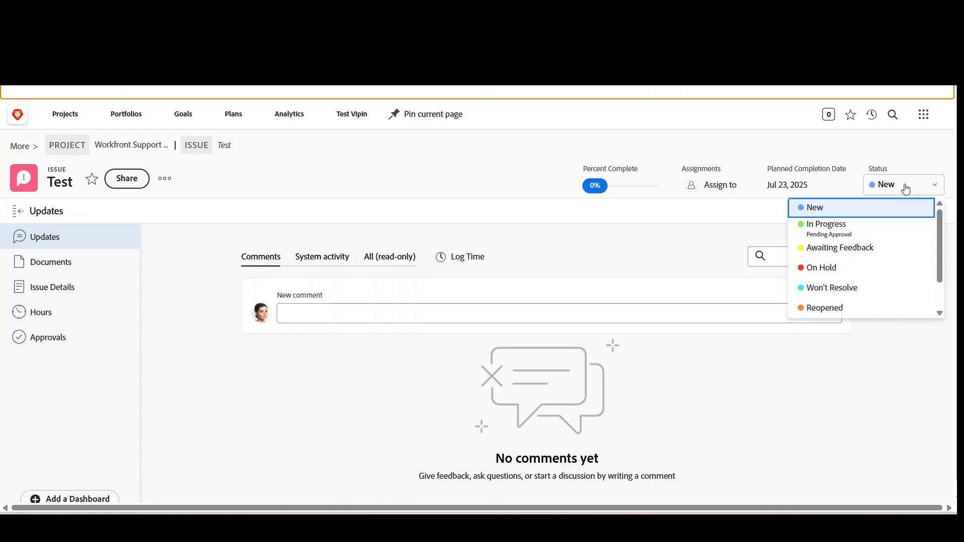
left_click(867, 235)
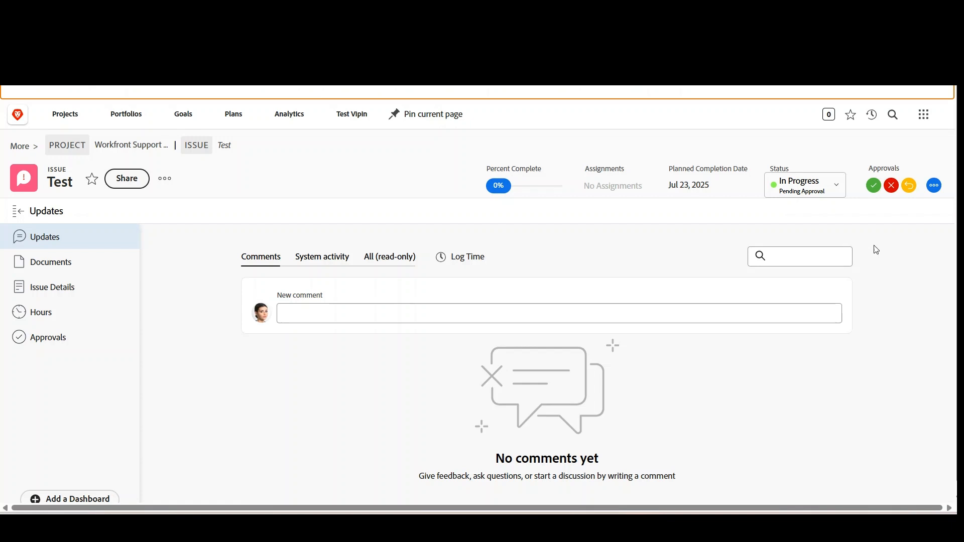
Switch to the Workfront Fusion scenario "POC Capturing Approval Action" and set its first module to Adobe Workfront Watch Events
key("alt+Tab")
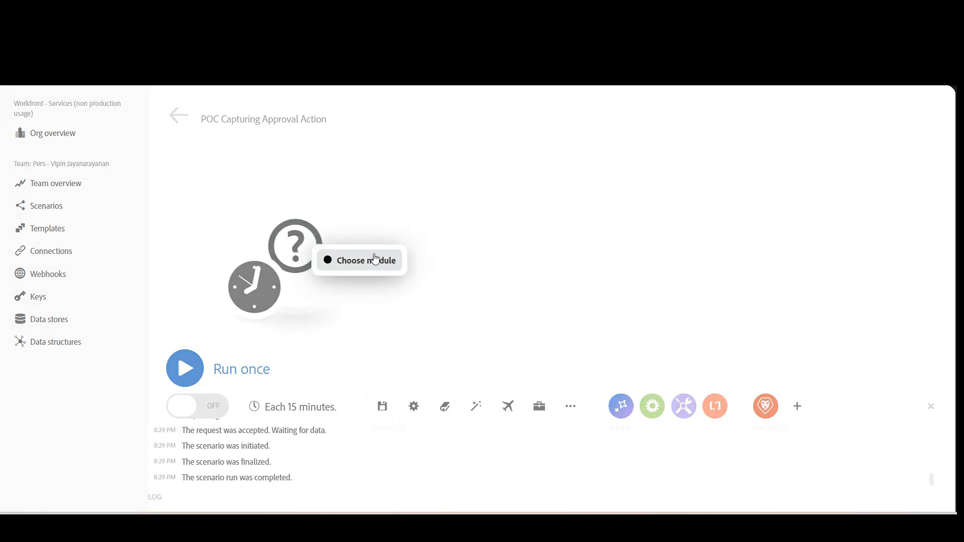
left_click(376, 261)
left_click(457, 211)
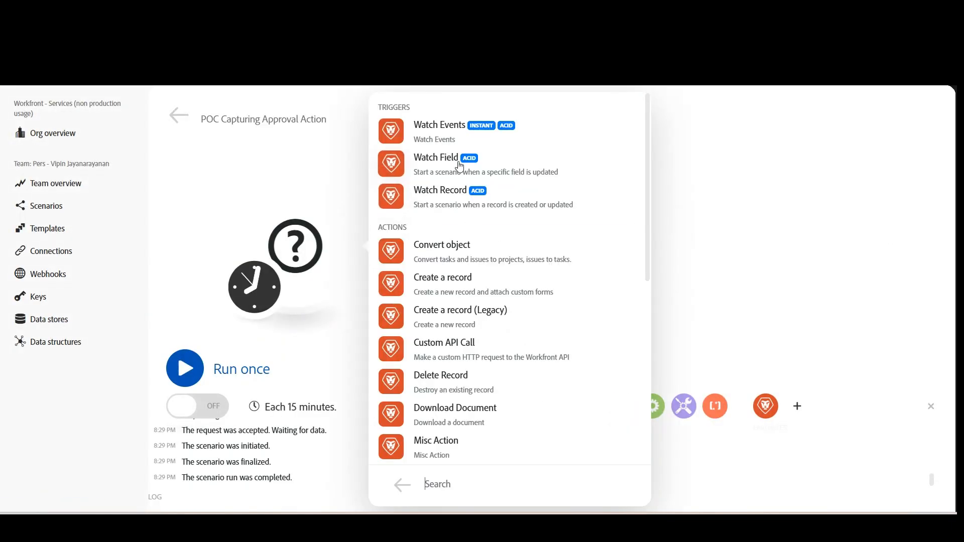
left_click(442, 126)
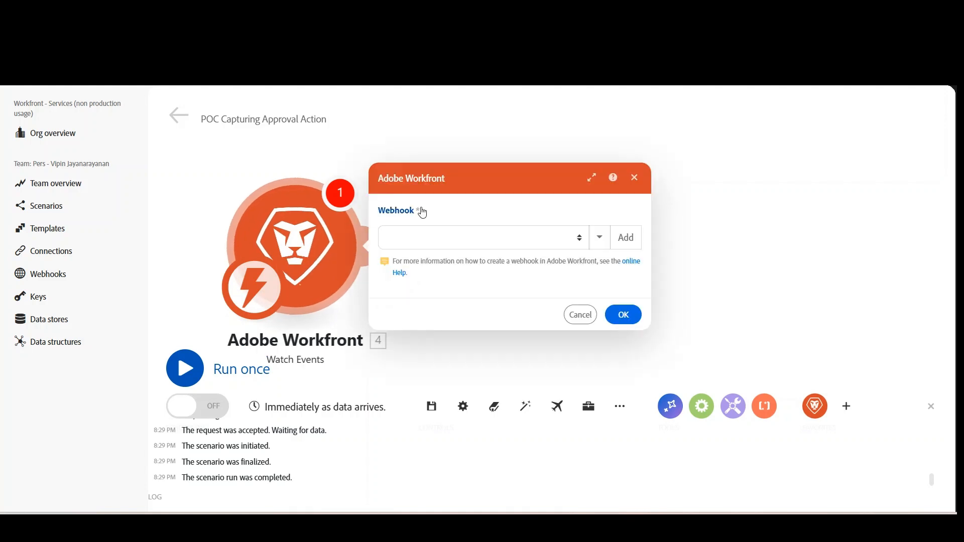
Add a new webhook for the Watch Events module and name it "Understand the message structure"
left_click(626, 246)
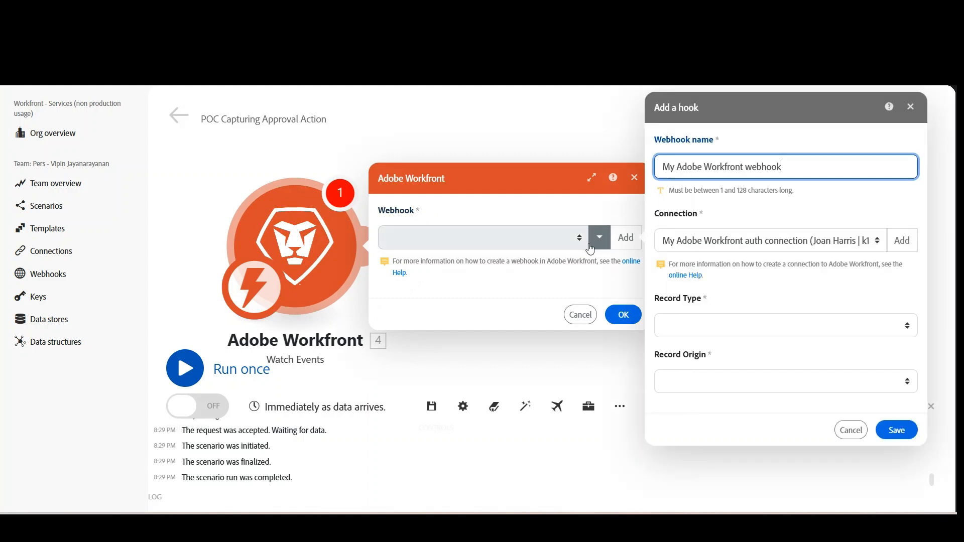
left_click_drag(784, 173, 617, 175)
type("Und")
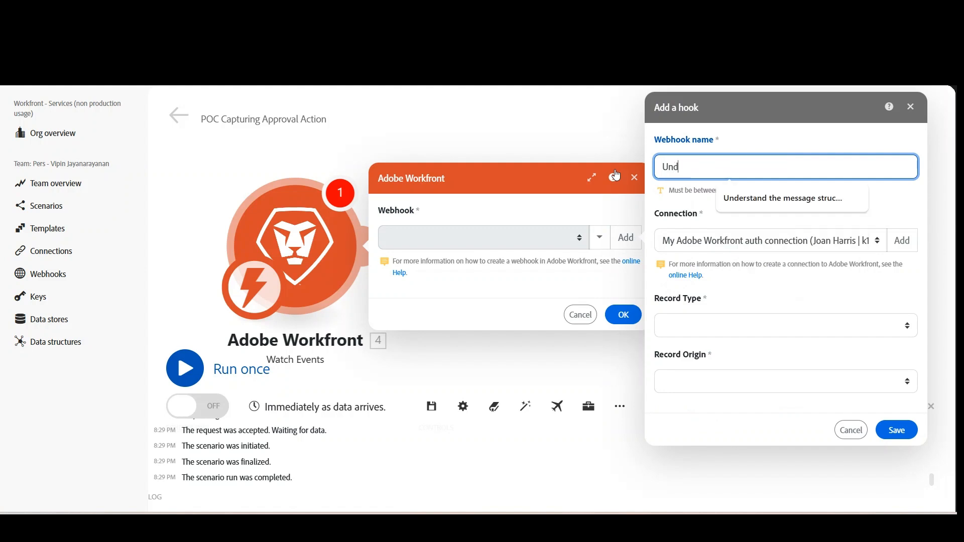
type("ers")
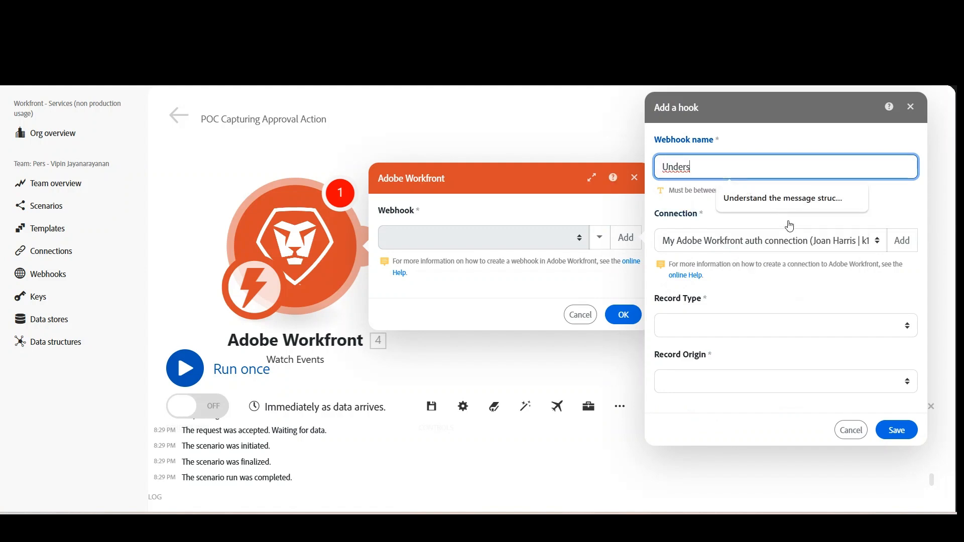
left_click(782, 199)
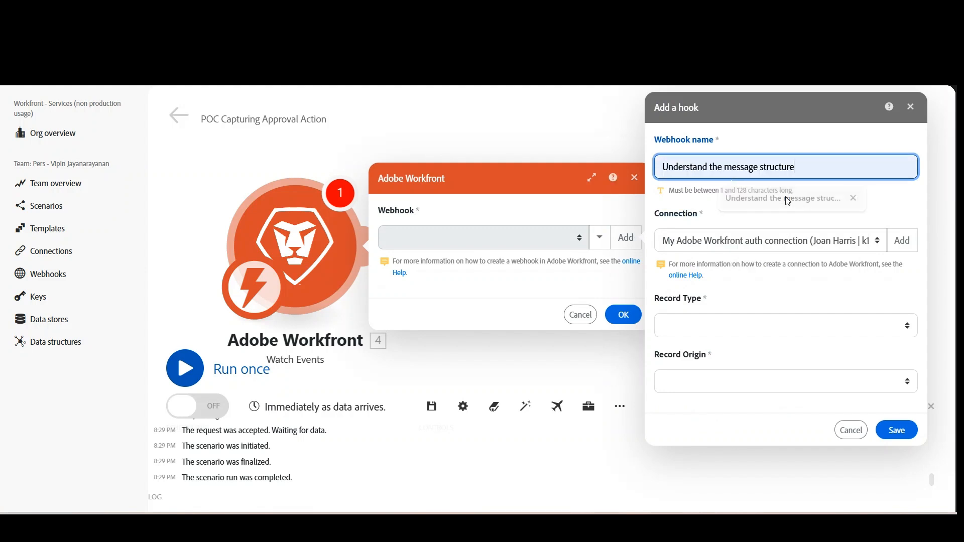
Set the webhook's record type to Issue and its state to New state
left_click(721, 329)
key("i")
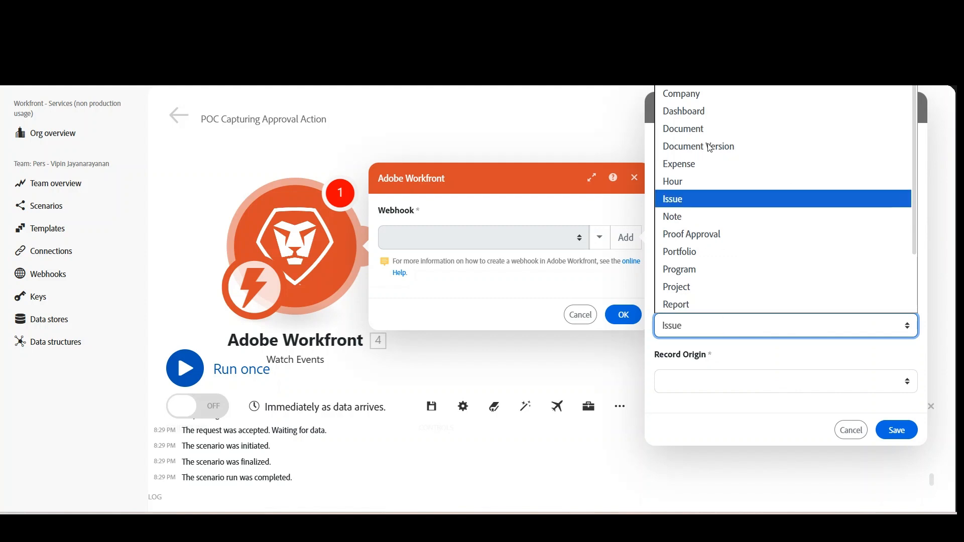
left_click(698, 198)
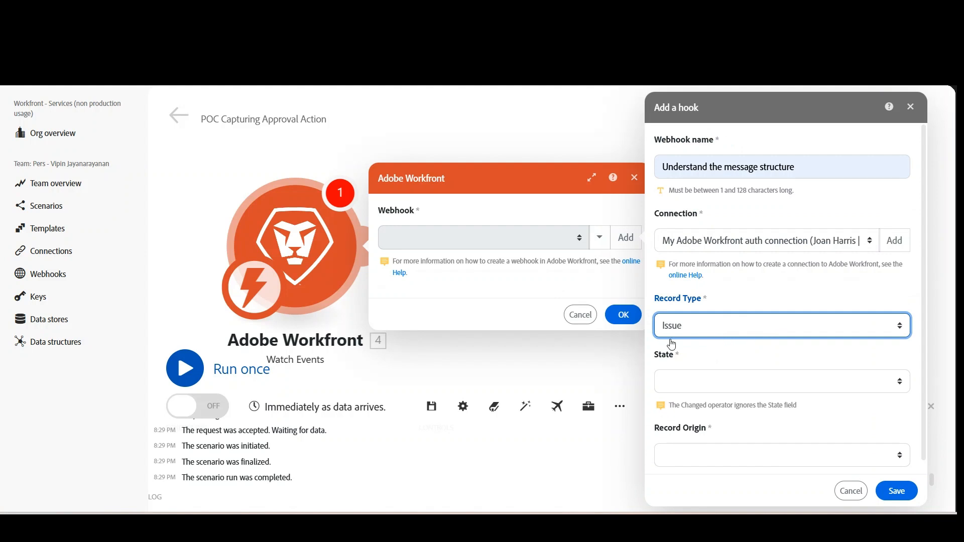
scroll(734, 340, "down", 1)
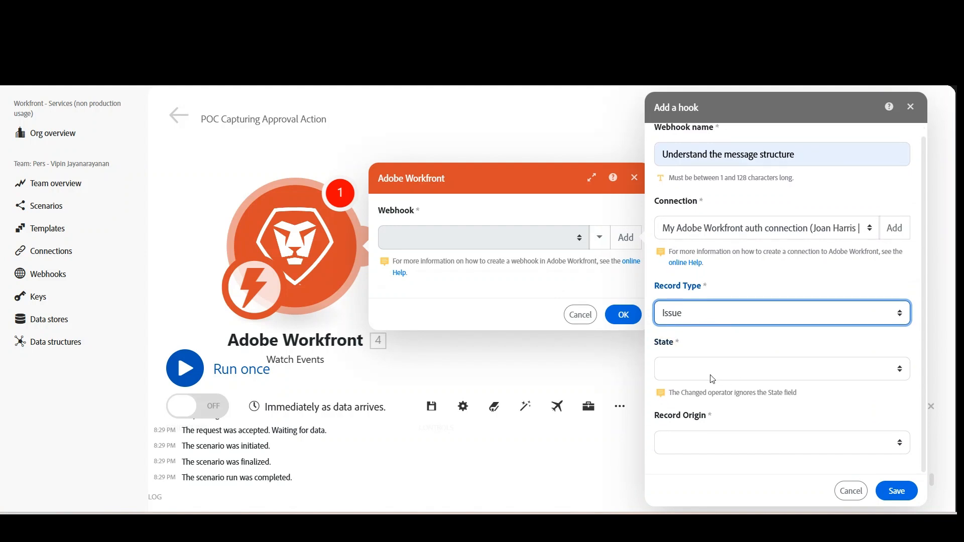
left_click(710, 375)
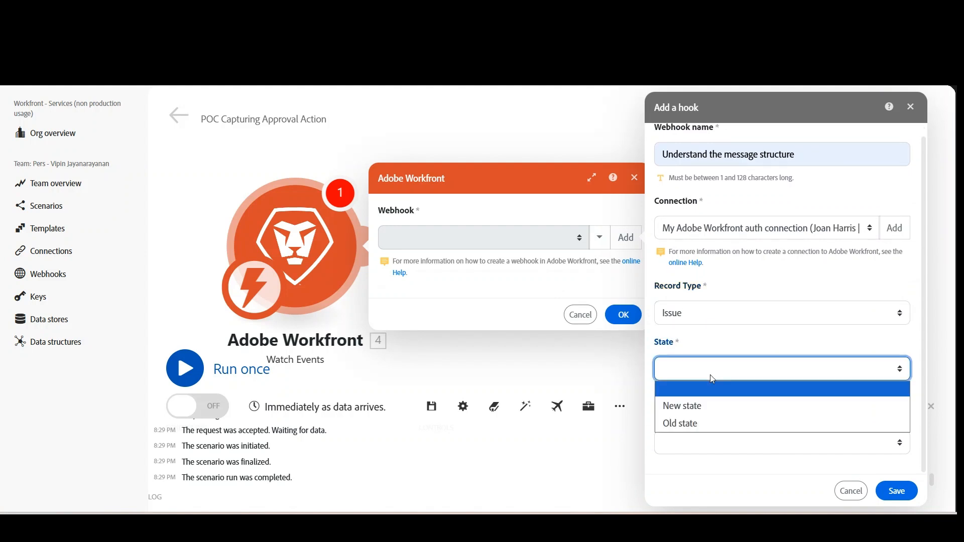
left_click(705, 413)
Define the webhook's event filter on the status field with the Changed operator
scroll(776, 402, "down", 1)
left_click(765, 447)
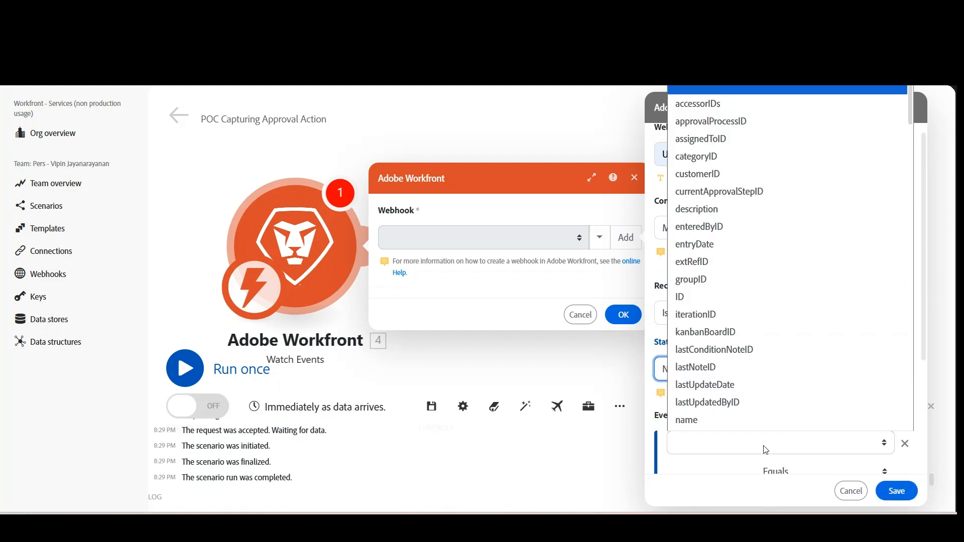
type("status")
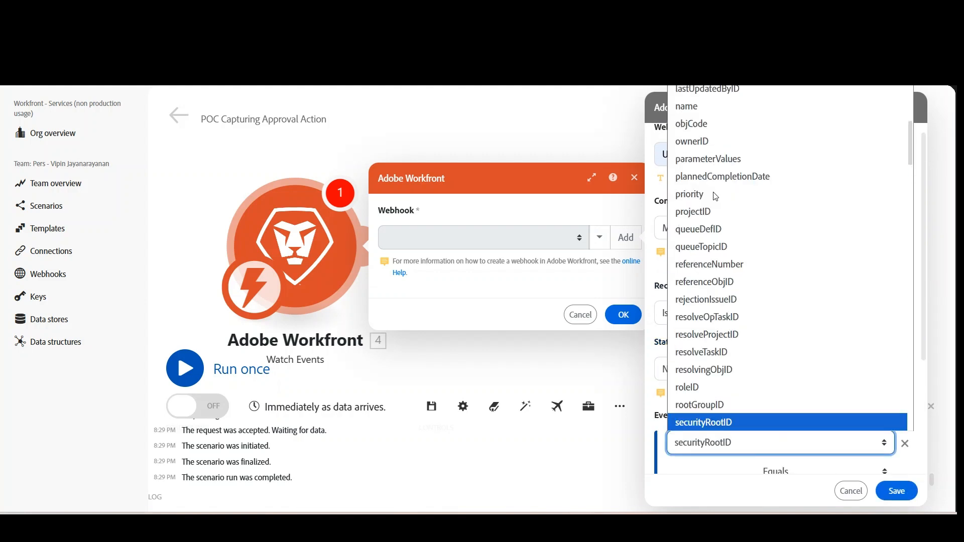
left_click(695, 427)
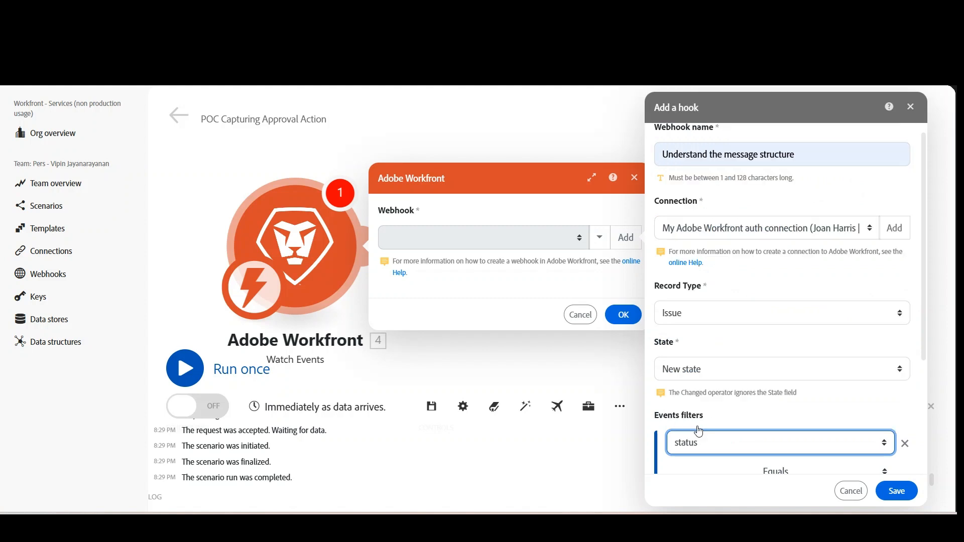
scroll(861, 383, "down", 3)
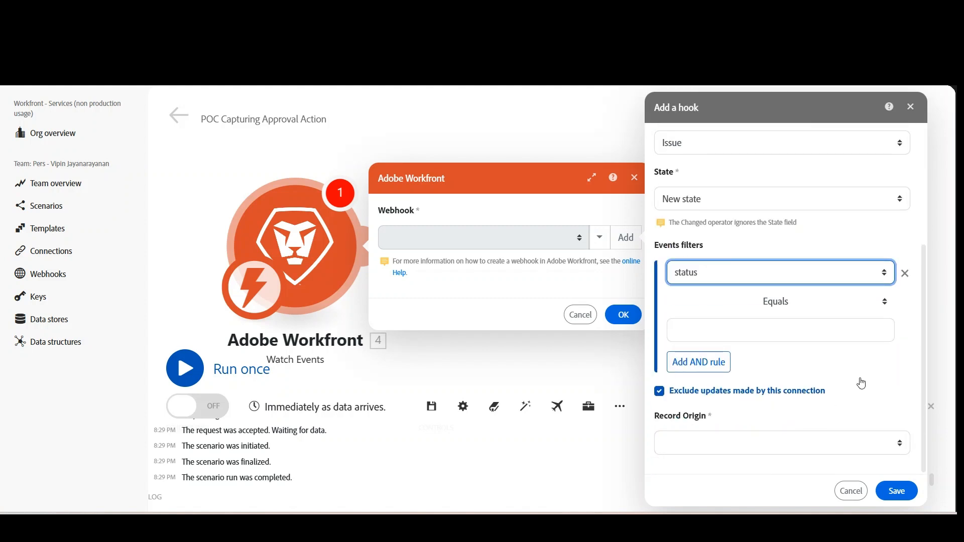
left_click(786, 302)
left_click(787, 247)
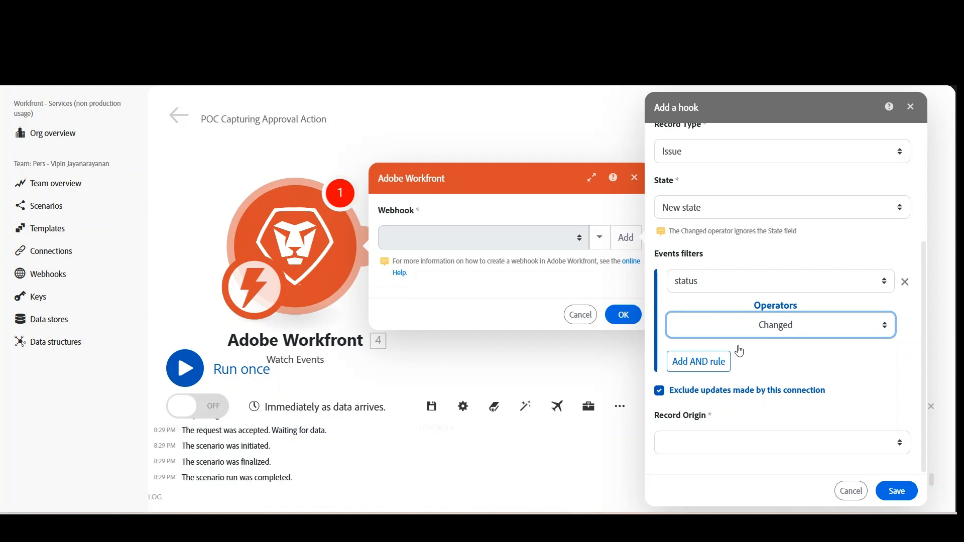
Stop excluding updates made by this connection, set the record origin to Updated Record Only, and save the webhook, module and scenario
left_click(661, 392)
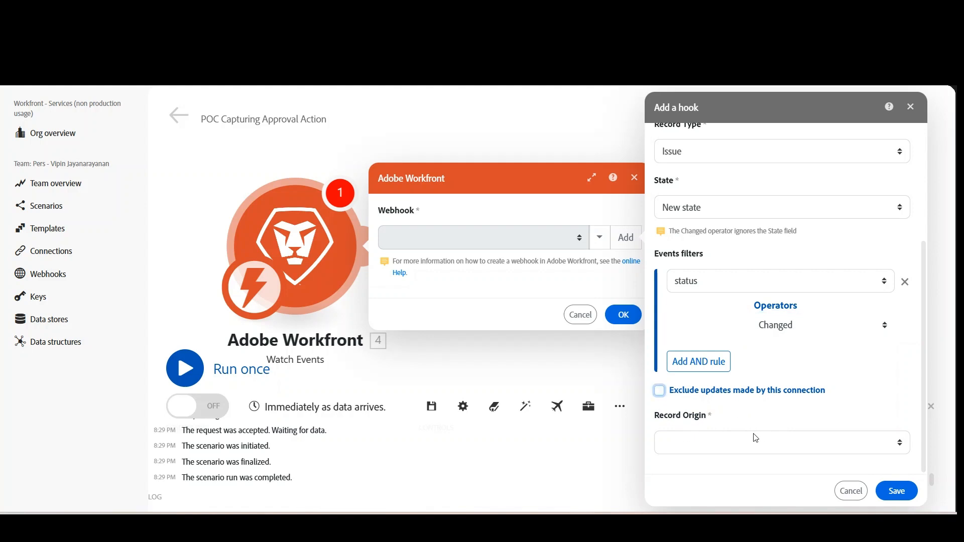
left_click(751, 447)
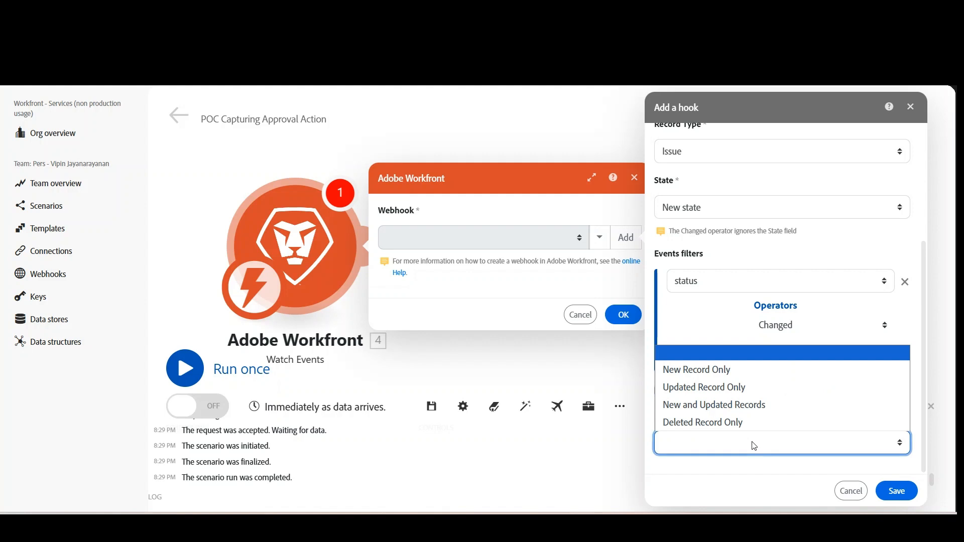
left_click(721, 396)
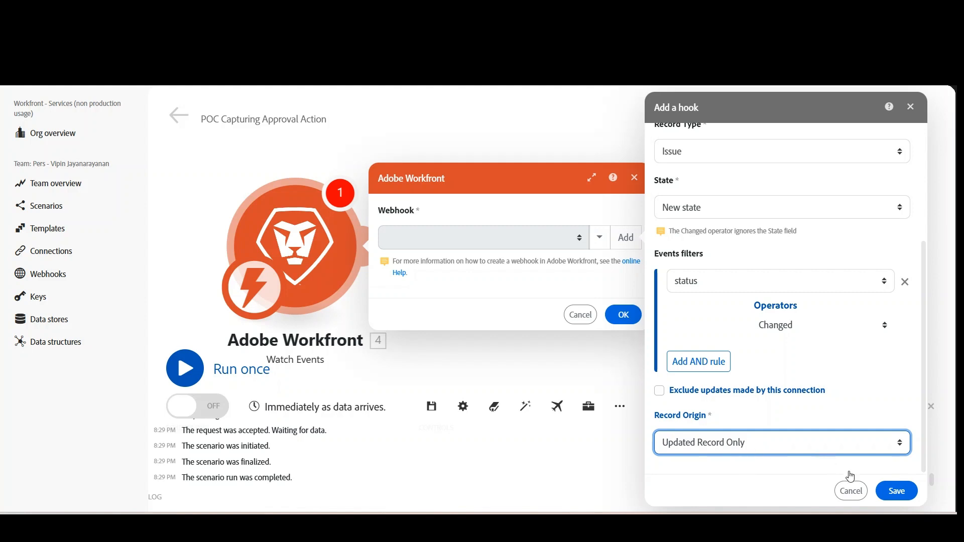
left_click(897, 492)
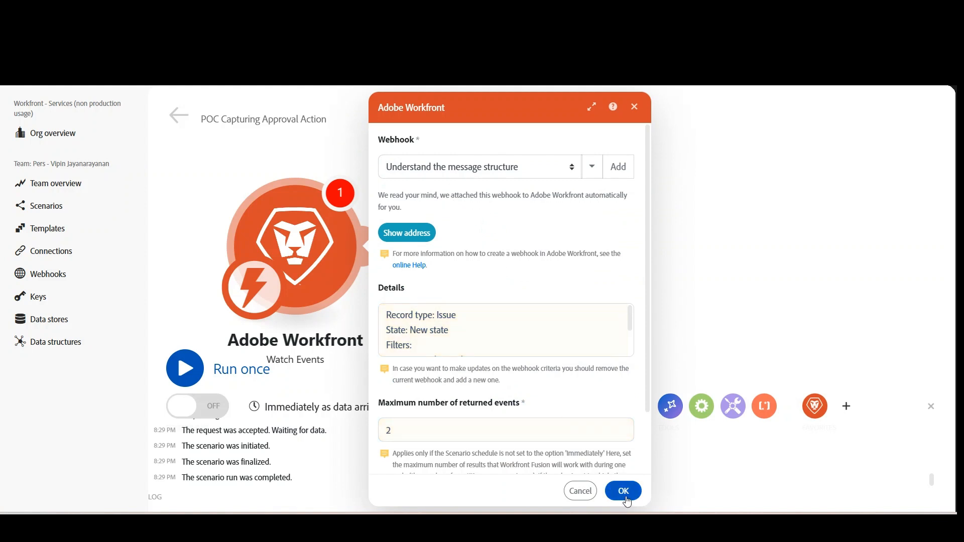
left_click(625, 493)
left_click(432, 406)
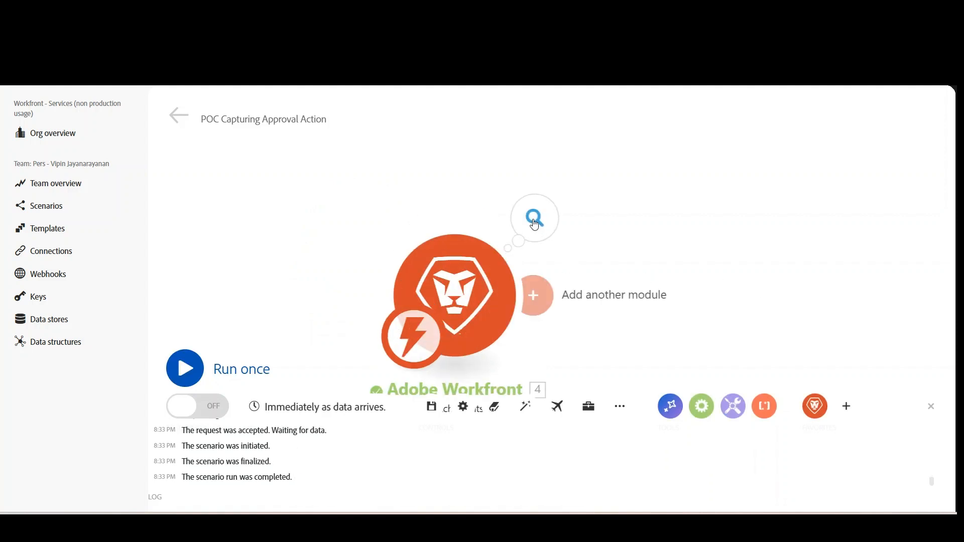
Examine the Watch Events run output, comparing the status and approval fields in the newState and oldState collections
left_click(534, 217)
left_click(616, 210)
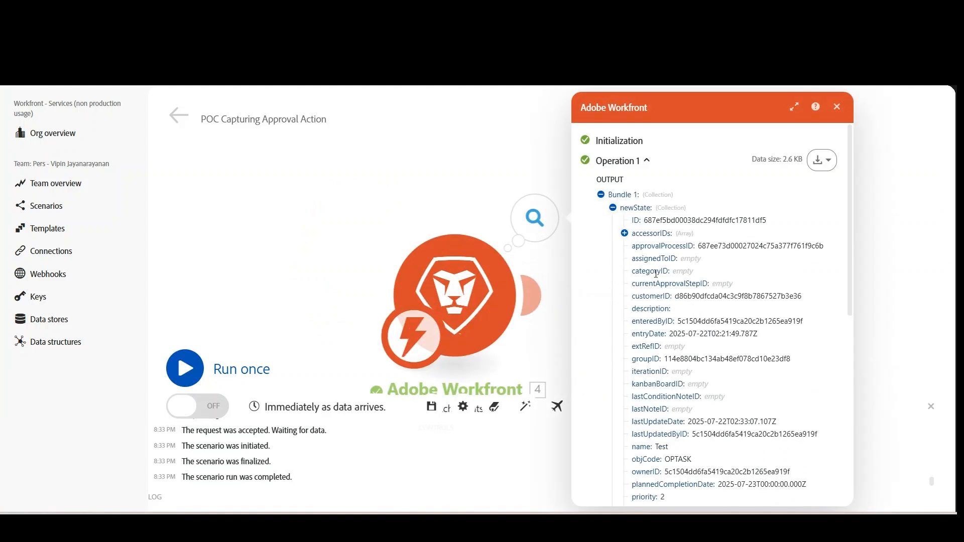
scroll(697, 316, "down", 5)
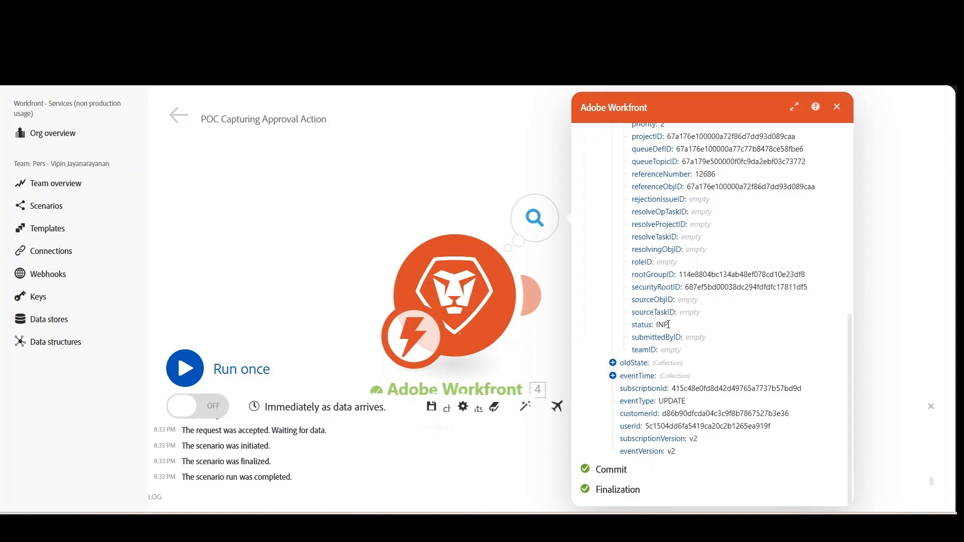
left_click(629, 365)
scroll(688, 386, "down", 10)
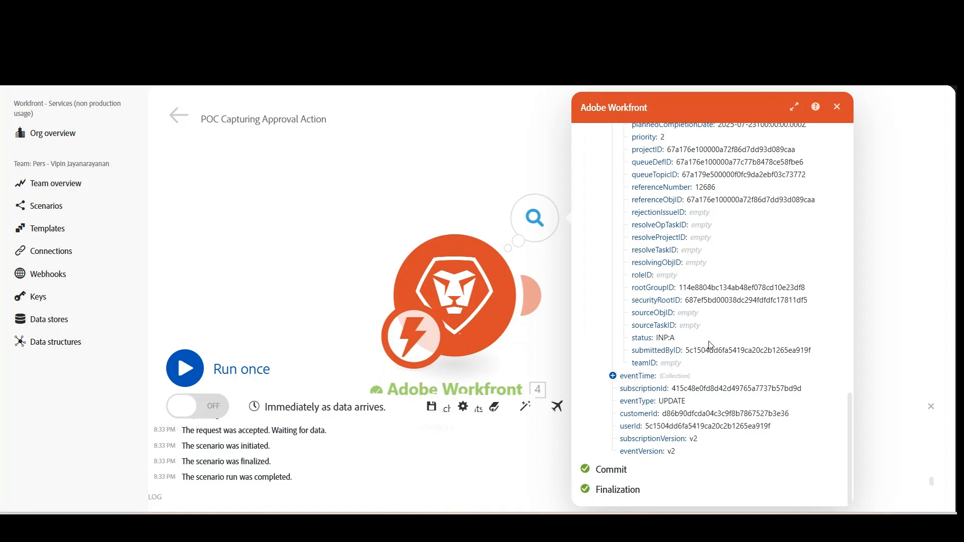
scroll(710, 346, "up", 10)
scroll(715, 343, "down", 2)
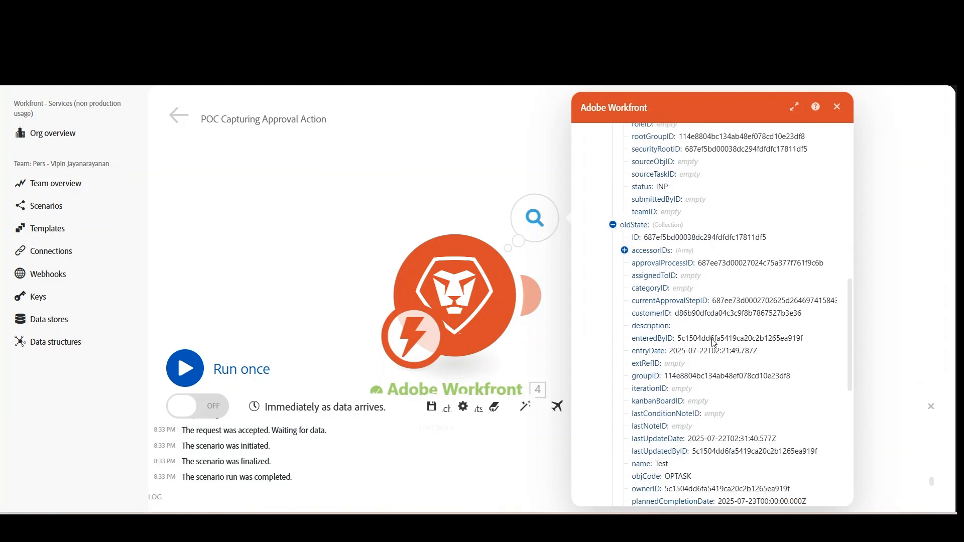
scroll(702, 298, "down", 10)
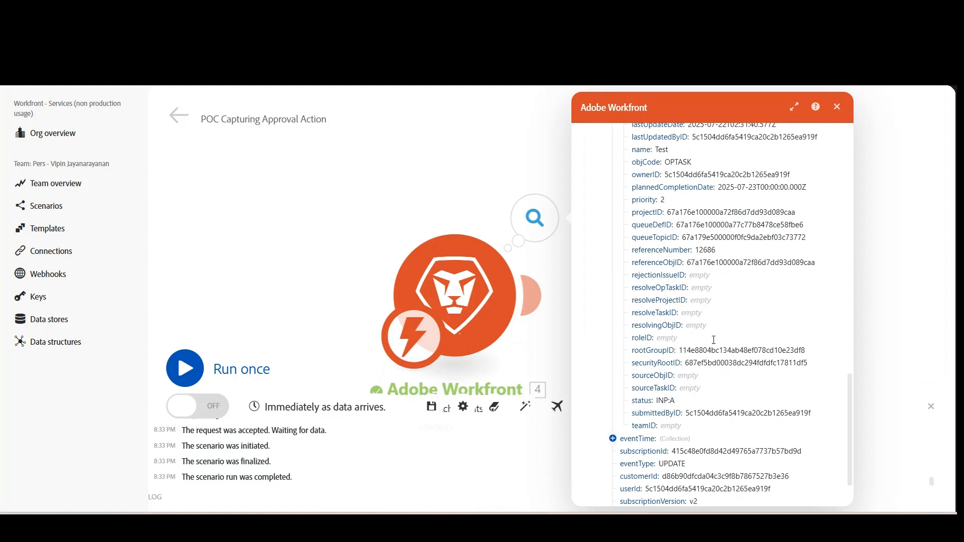
left_click(837, 106)
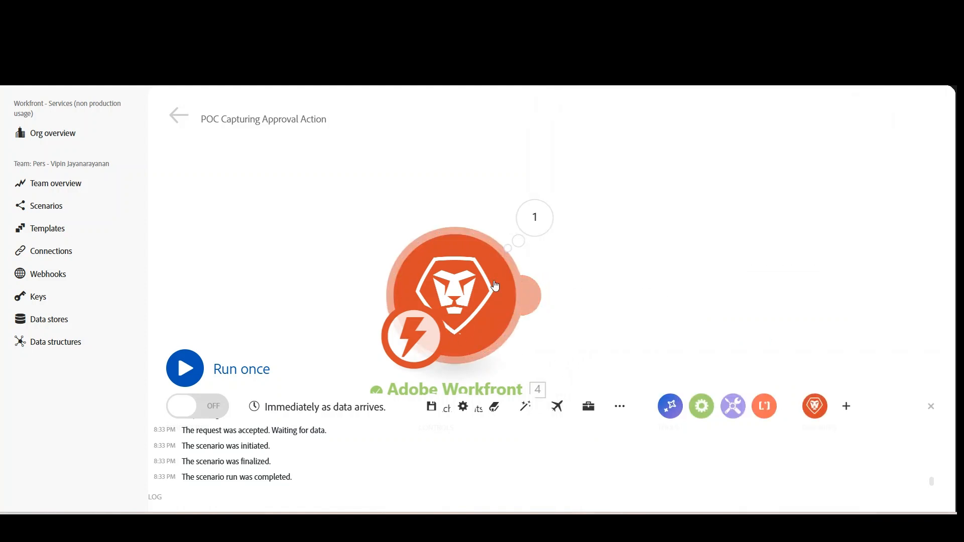
Add a new webhook to the Watch Events module and name it "Watch for Issue Approval Actions"
right_click(472, 280)
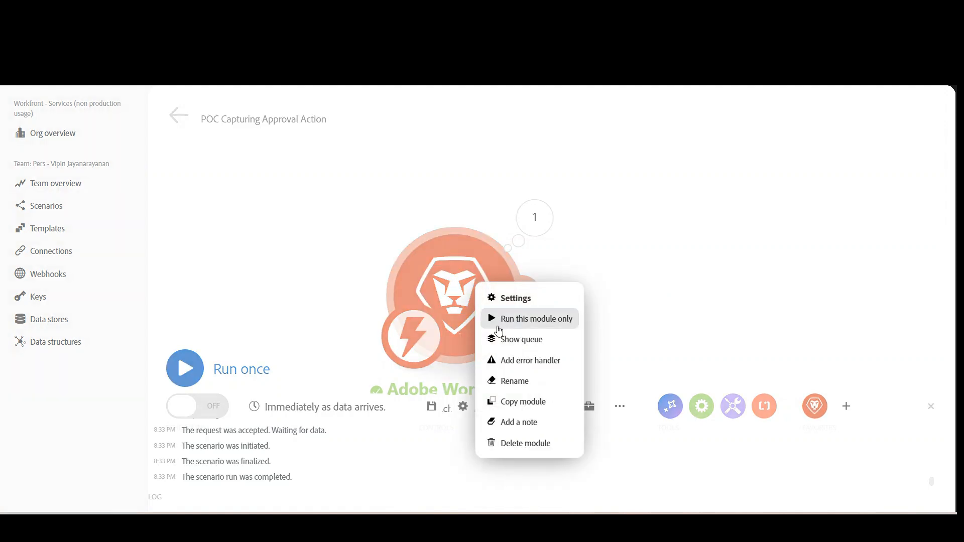
left_click(525, 400)
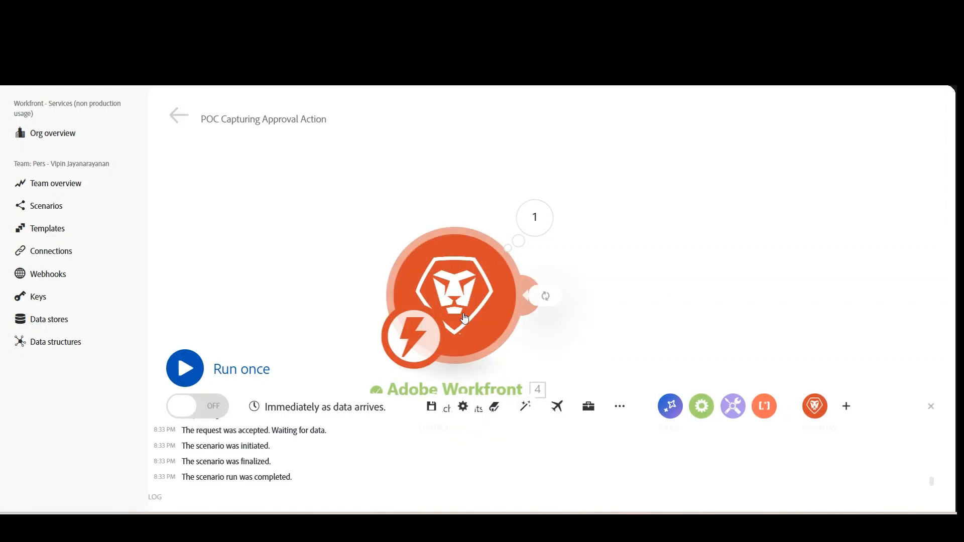
left_click(464, 317)
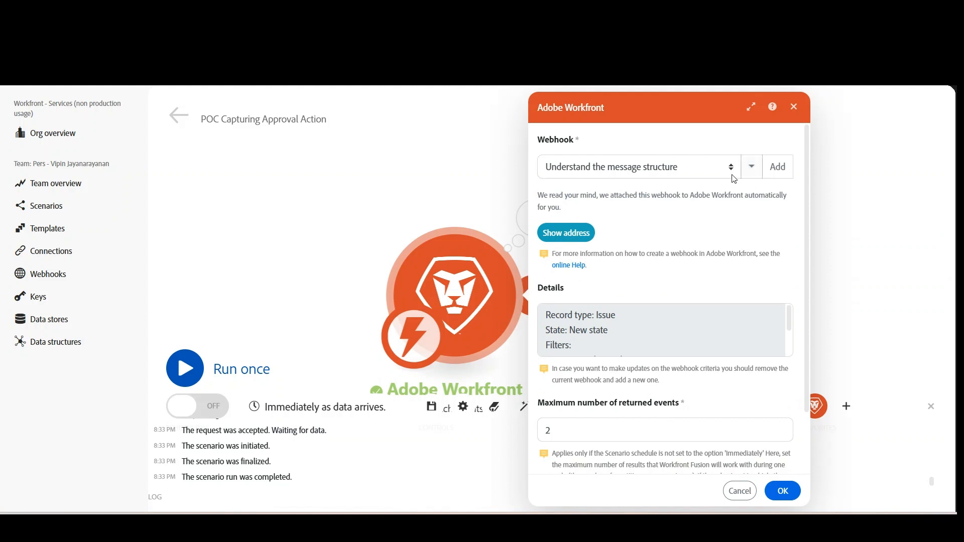
left_click(778, 167)
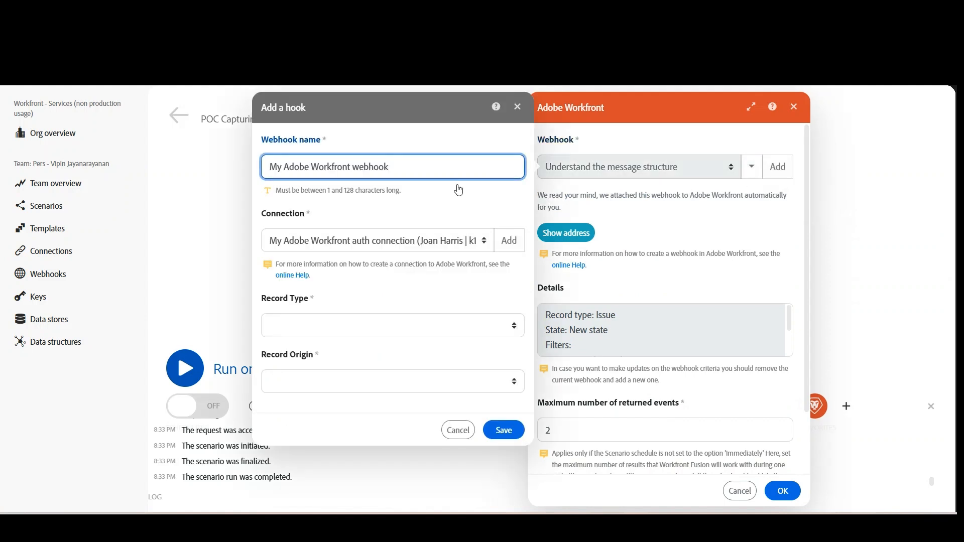
left_click_drag(389, 166, 229, 173)
type("Watc")
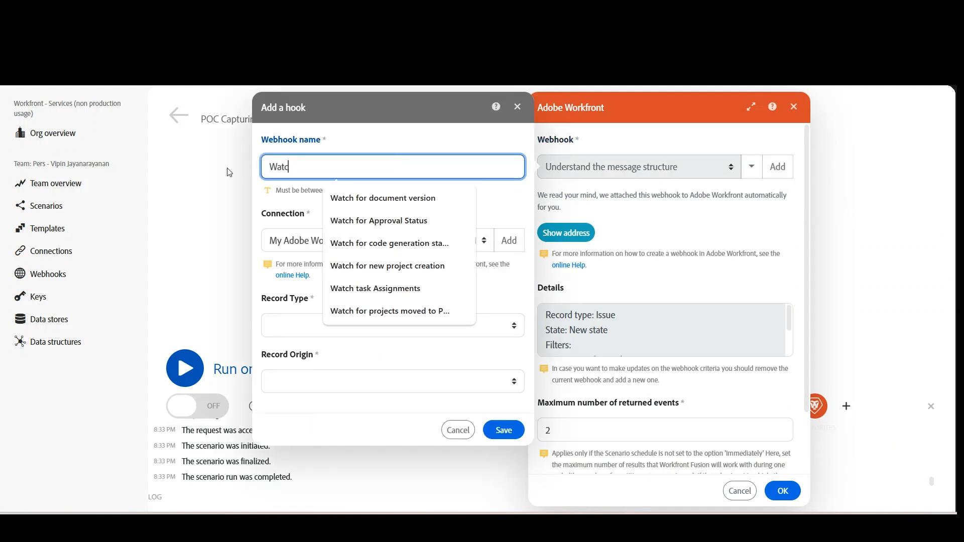
type("h")
left_click(384, 221)
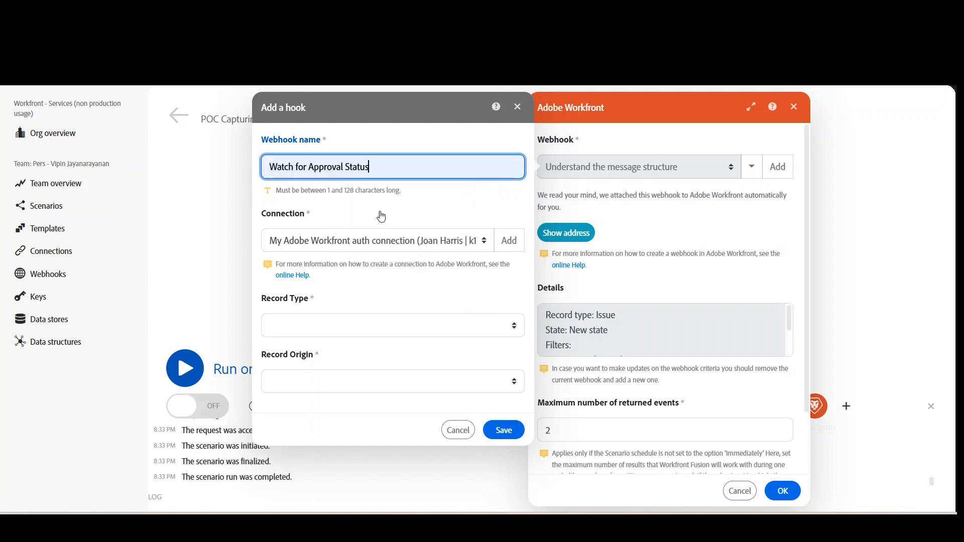
left_click(310, 168)
type("Issue")
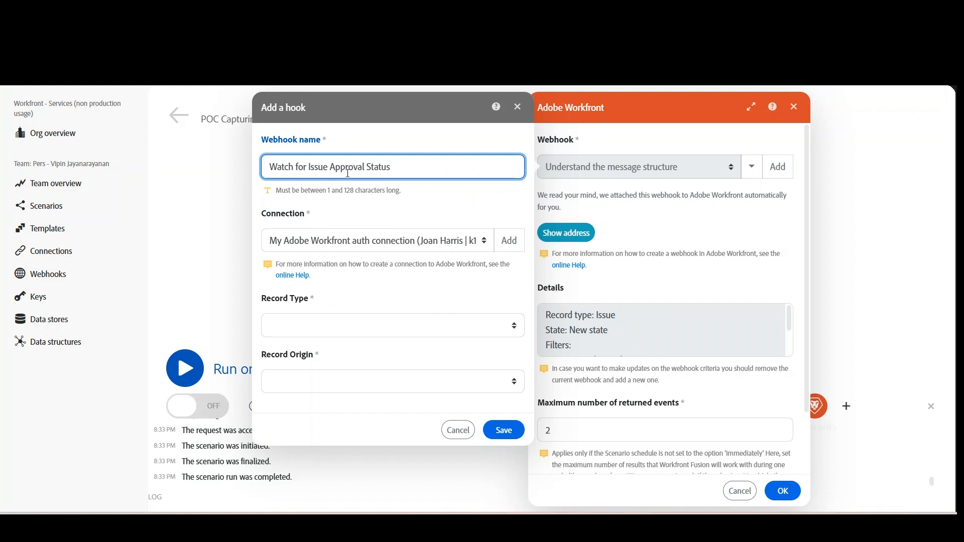
double_click(369, 166)
type("Ac")
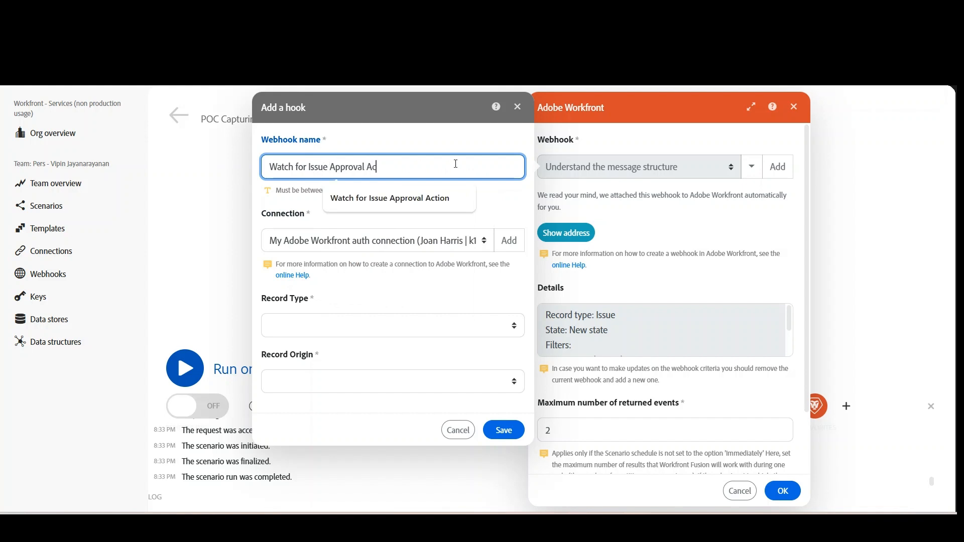
type("tions")
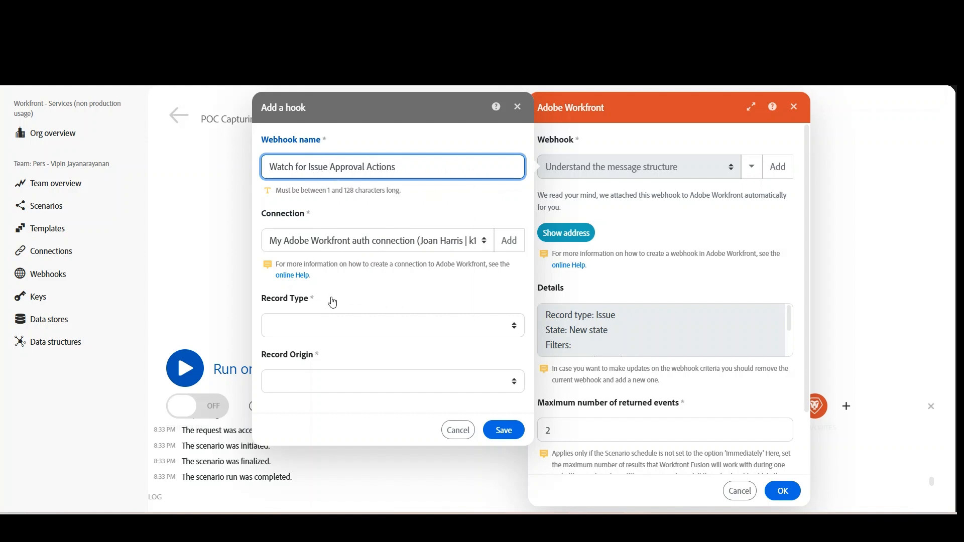
Set the new webhook's record type to Issue and its state to Old state
left_click(380, 329)
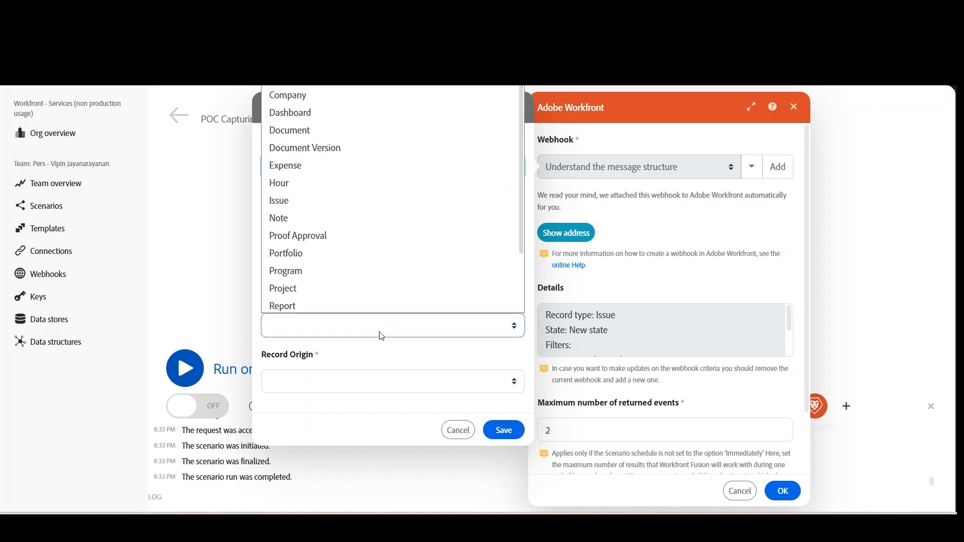
left_click(341, 205)
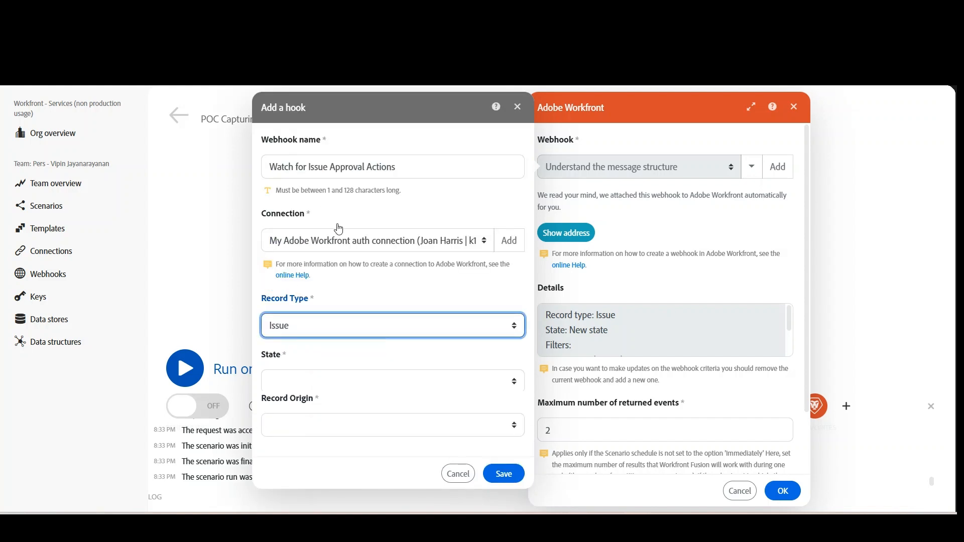
left_click(425, 372)
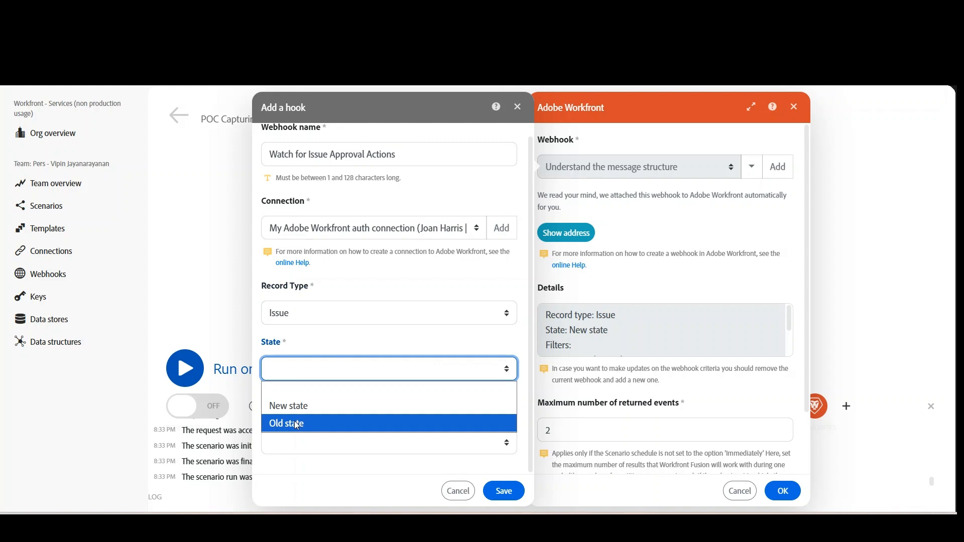
left_click(317, 421)
Define the first event filter so that the status field equals INP:A
scroll(351, 376, "down", 1)
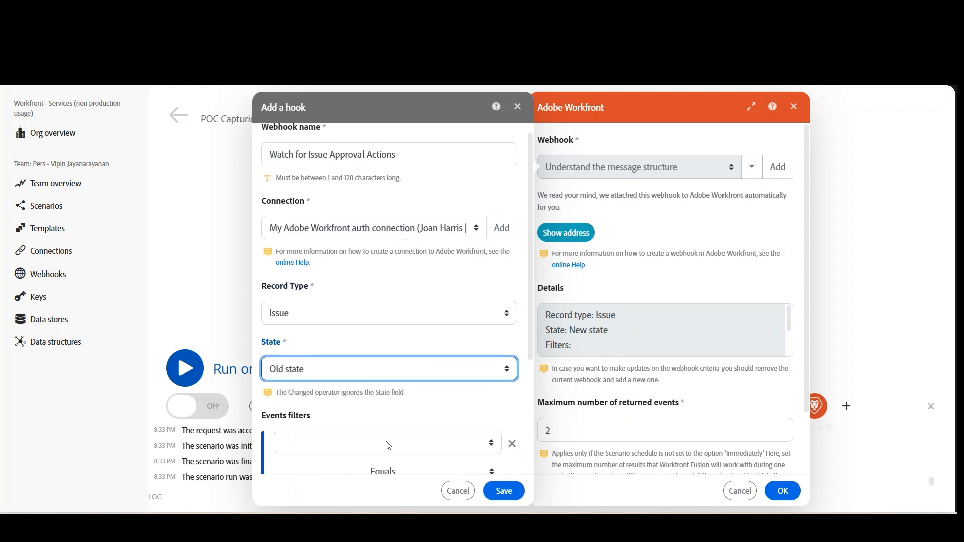
scroll(413, 419, "down", 3)
left_click(391, 322)
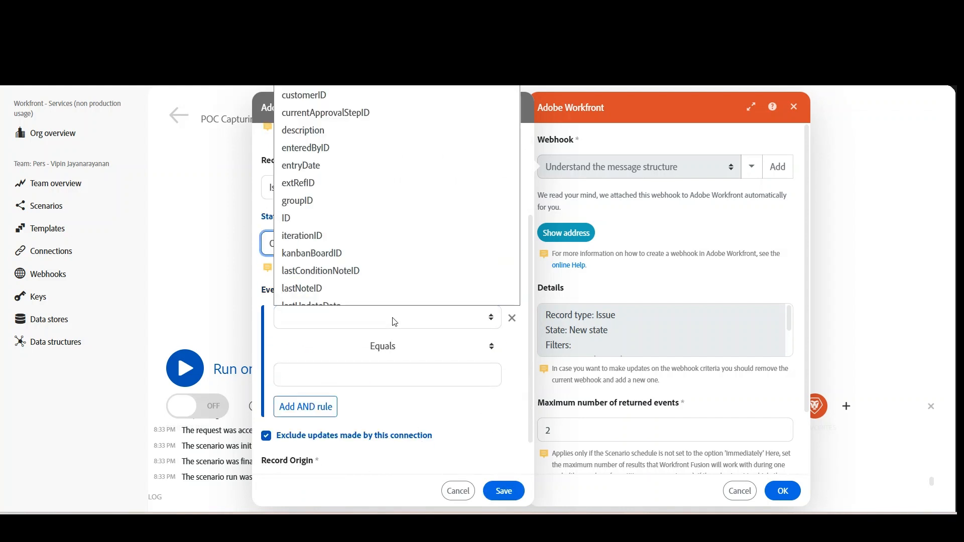
type("status")
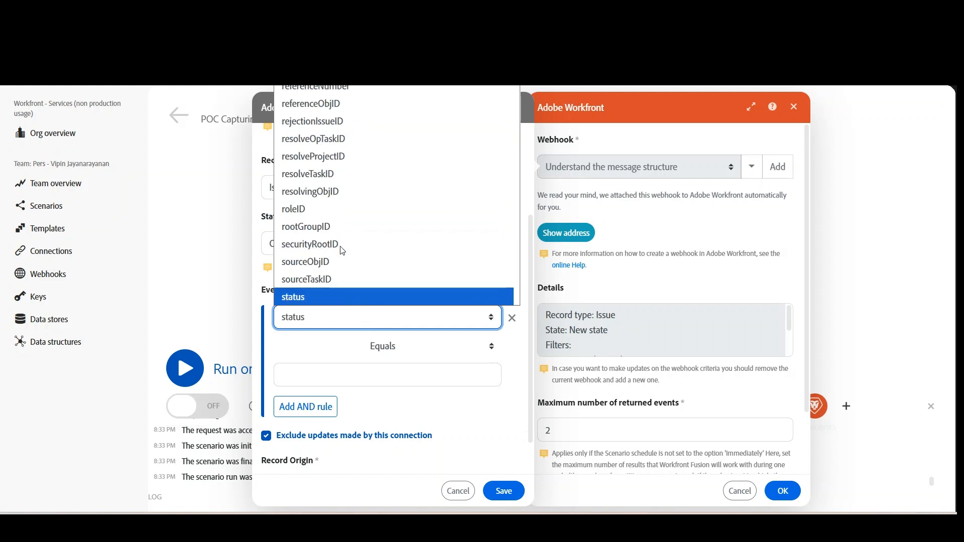
left_click(387, 293)
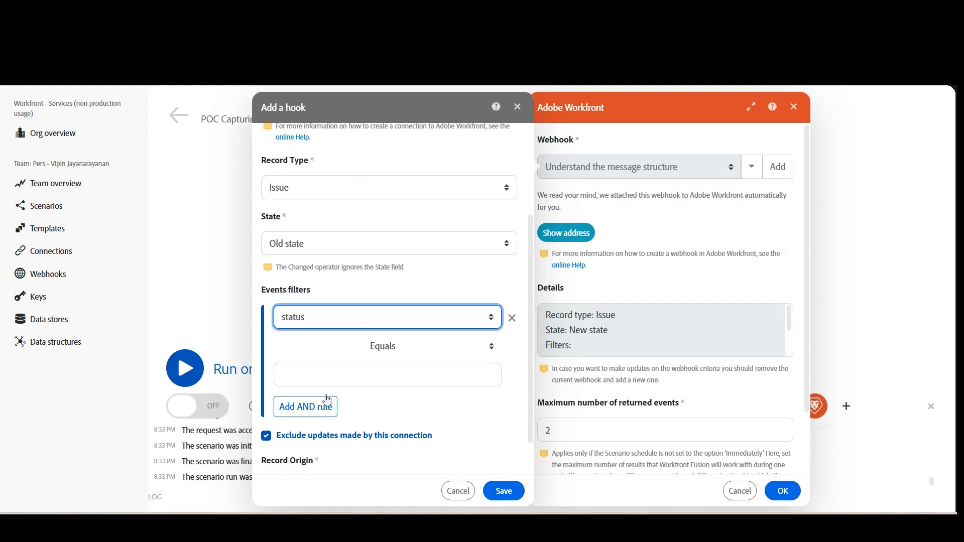
left_click(331, 370)
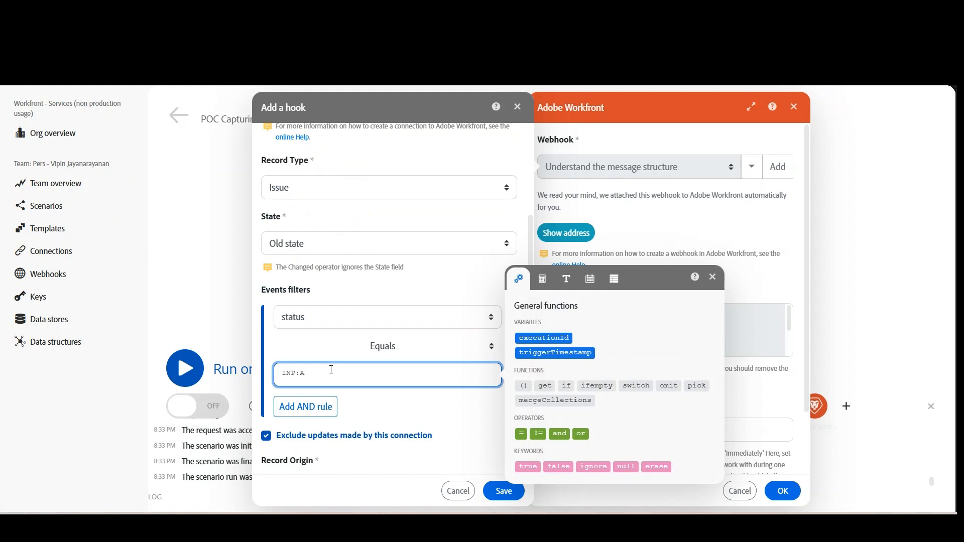
Add an AND rule to the event filters on the status field with the Changed operator
left_click(293, 416)
scroll(387, 416, "down", 3)
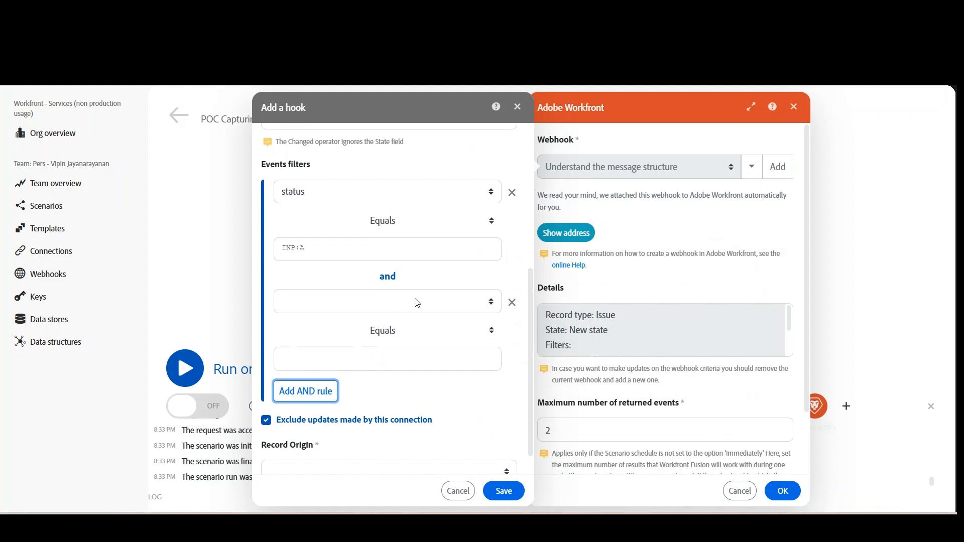
left_click(366, 310)
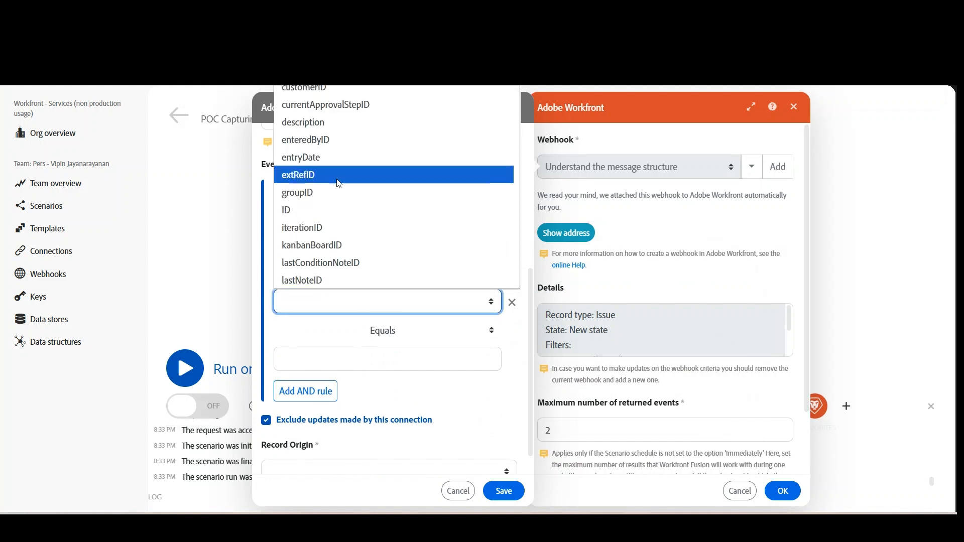
type("status")
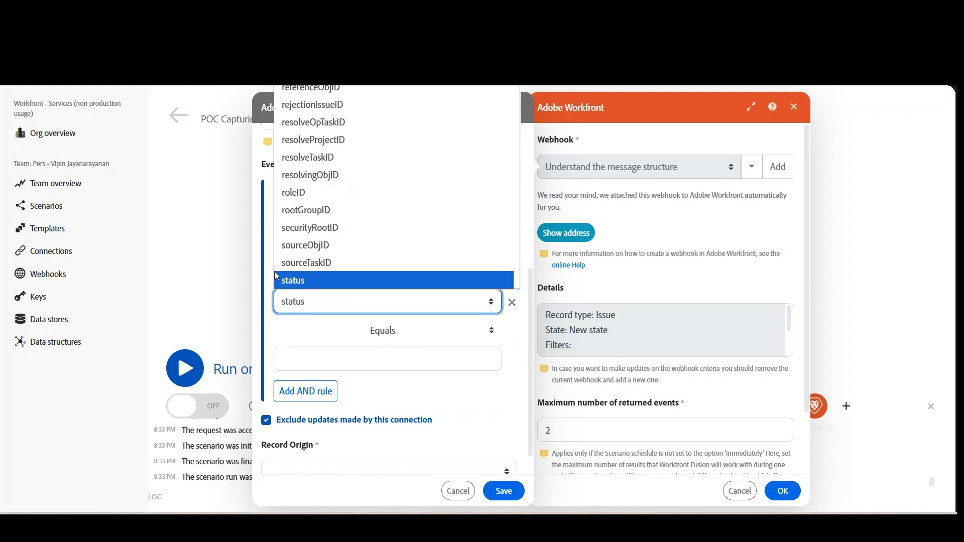
left_click(305, 279)
left_click(396, 337)
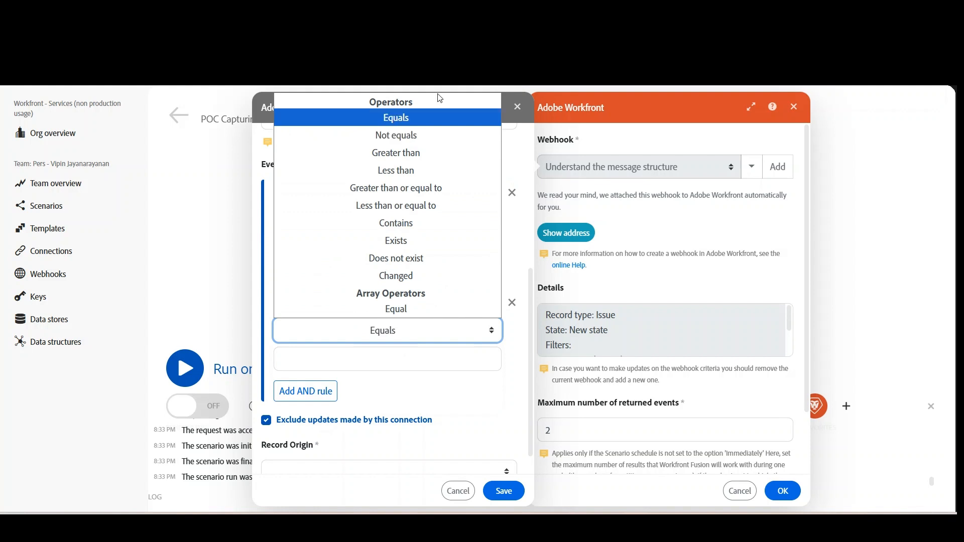
left_click(429, 275)
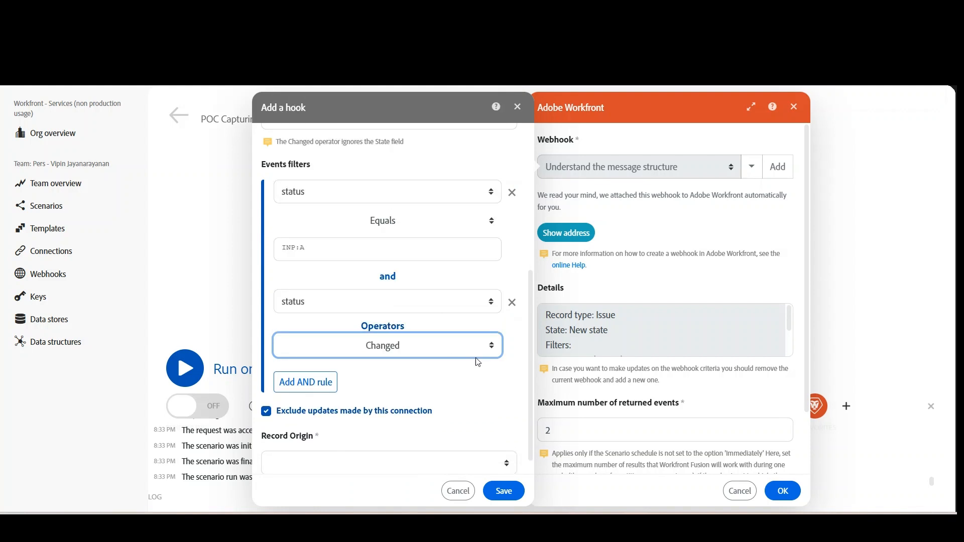
Stop excluding updates made by this connection and set the record origin to Updated Record Only
left_click(266, 411)
scroll(436, 375, "down", 1)
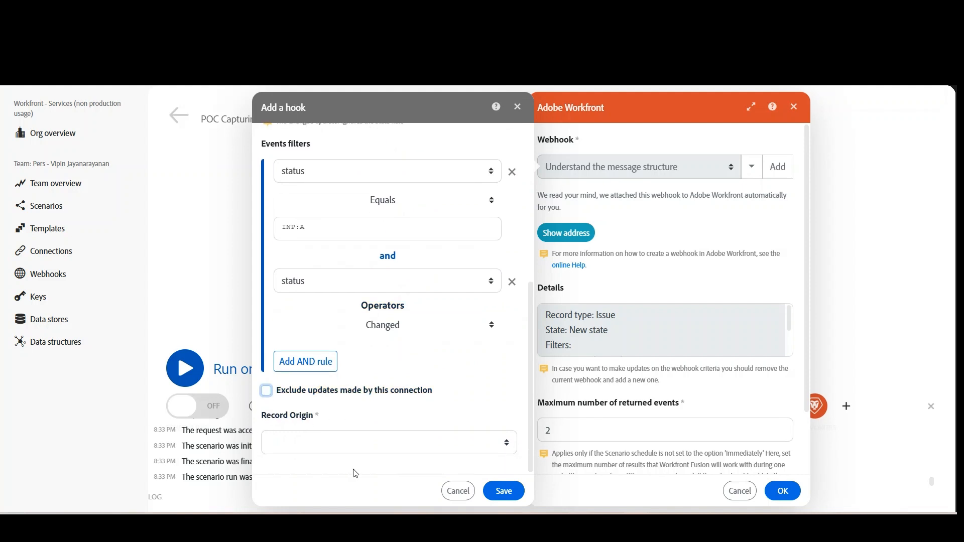
left_click(353, 455)
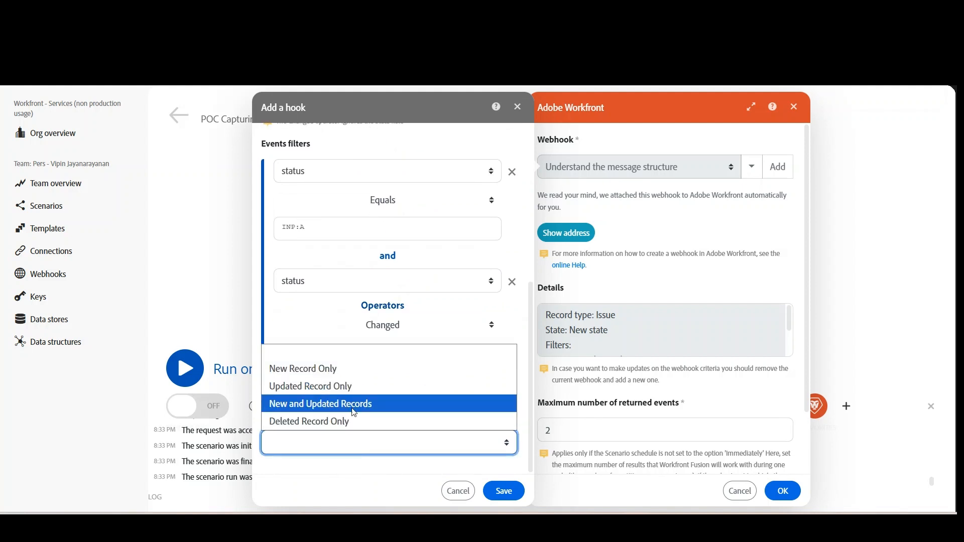
left_click(346, 387)
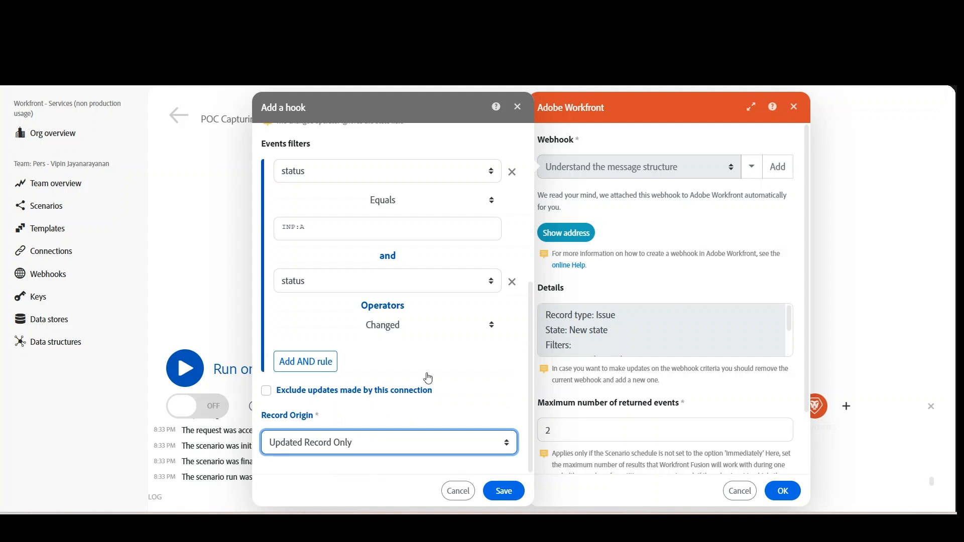
scroll(430, 372, "up", 5)
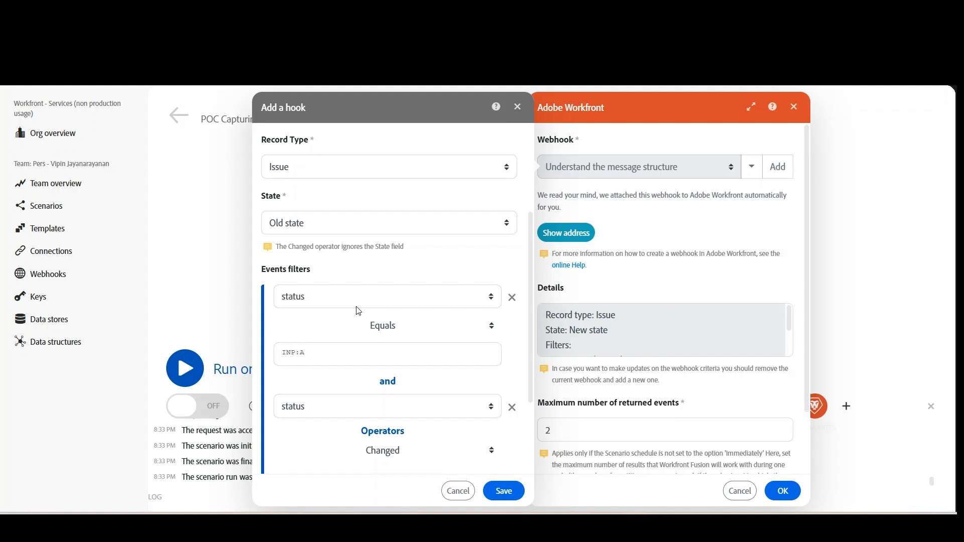
Save the new webhook along with the module settings and the scenario
left_click(508, 499)
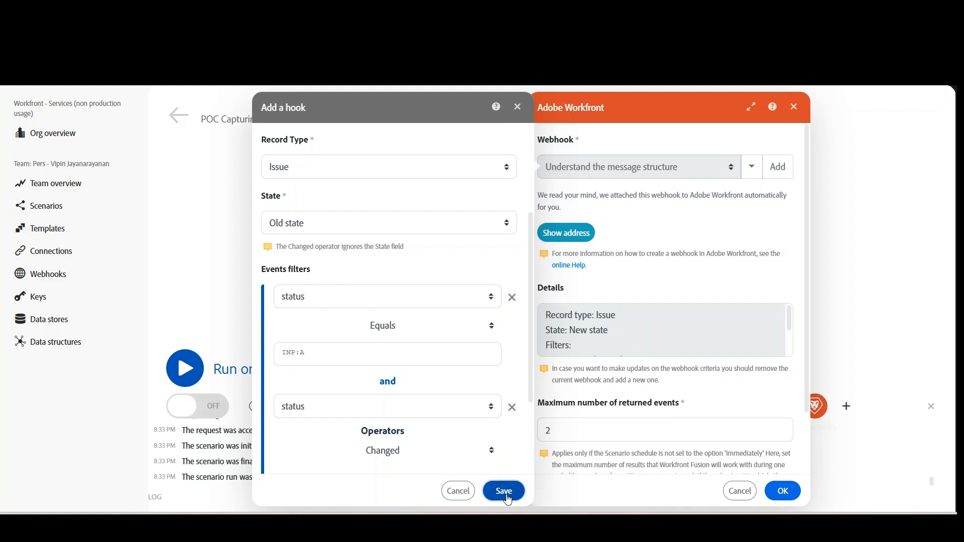
left_click(783, 491)
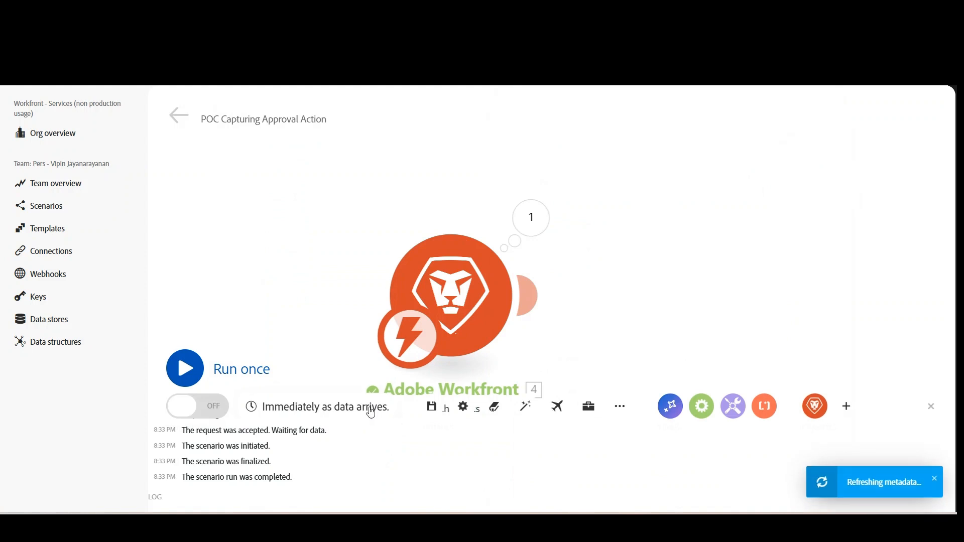
left_click(432, 405)
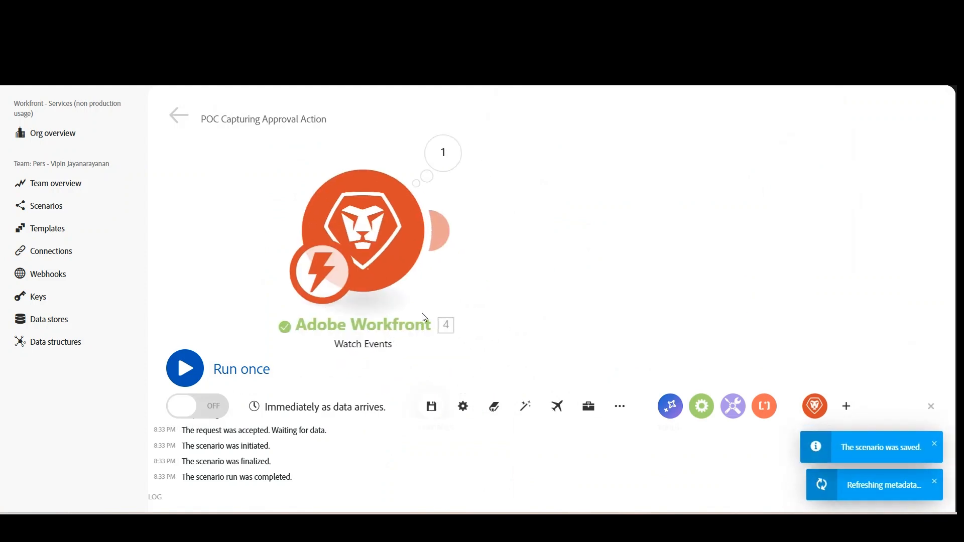
Run the scenario once and, in Workfront, set the Test issue's status to New and back to In Progress - Pending Approval
left_click(182, 371)
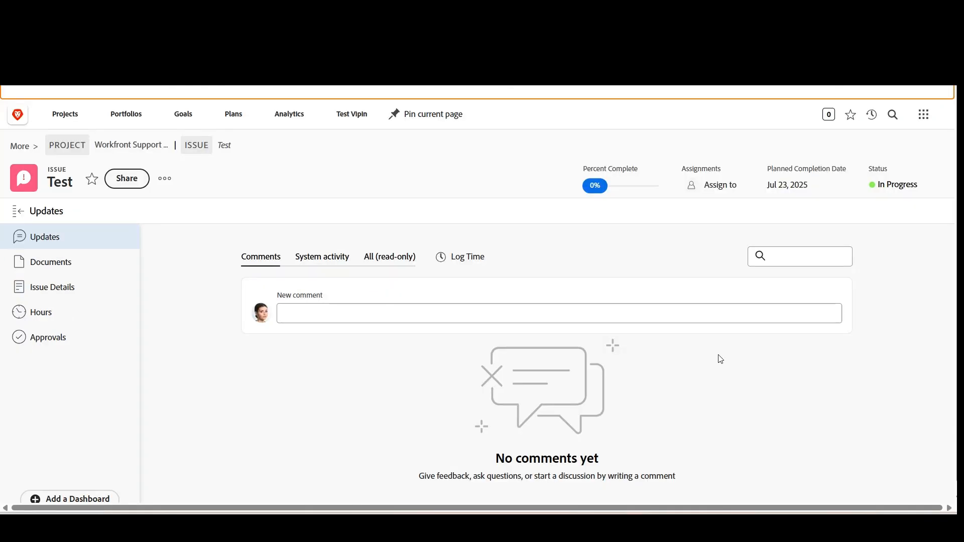
left_click(889, 185)
left_click(828, 213)
left_click(902, 190)
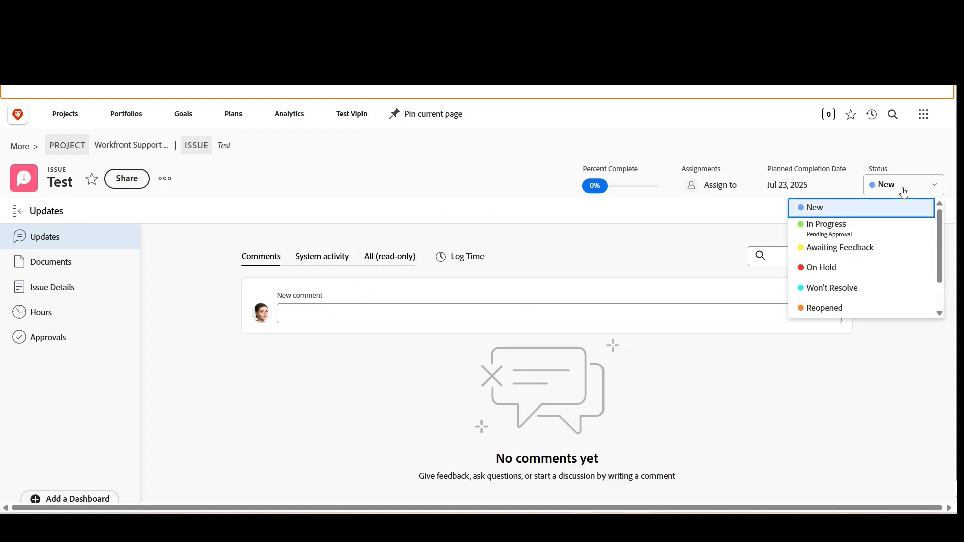
left_click(867, 229)
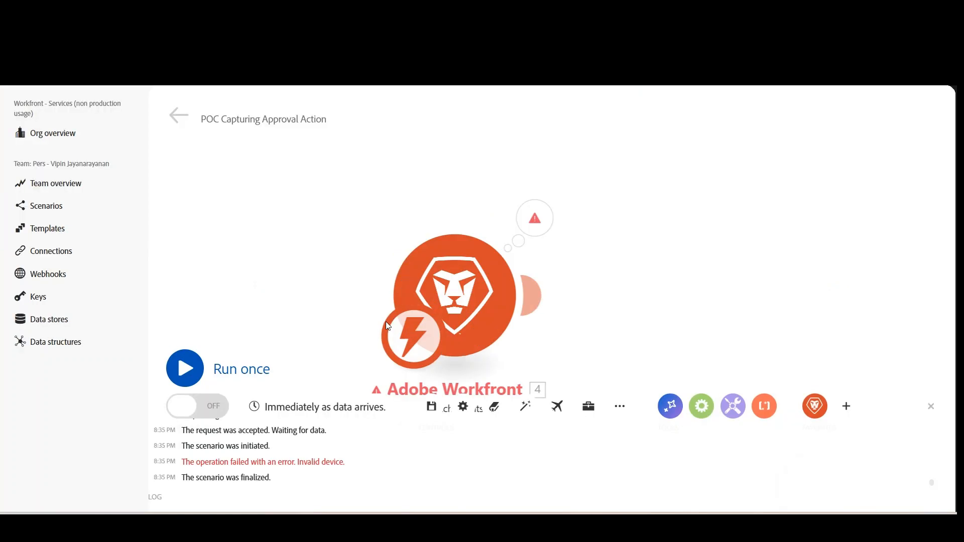
Select the Watch for Issue Approval Actions webhook in the Workfront trigger module and save the scenario
left_click(461, 290)
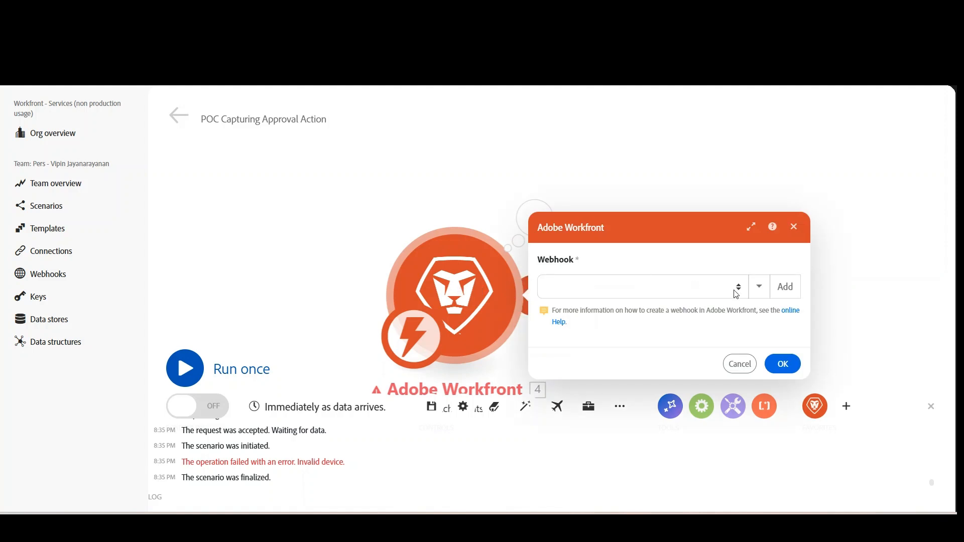
left_click(743, 294)
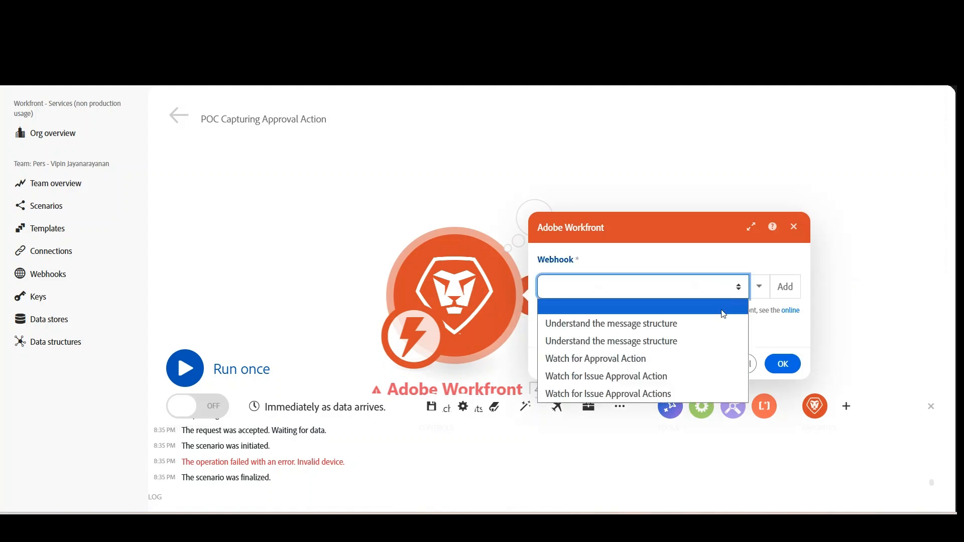
left_click(691, 397)
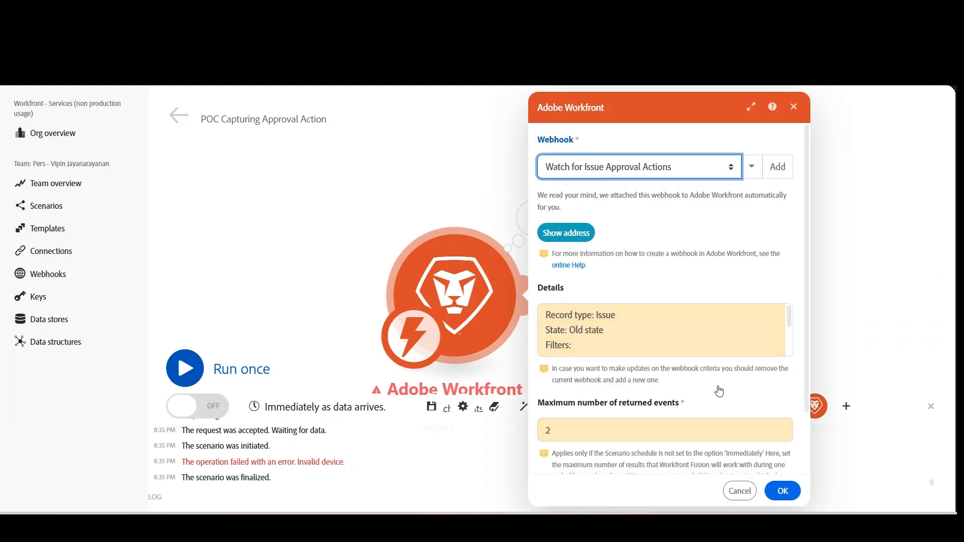
left_click(781, 491)
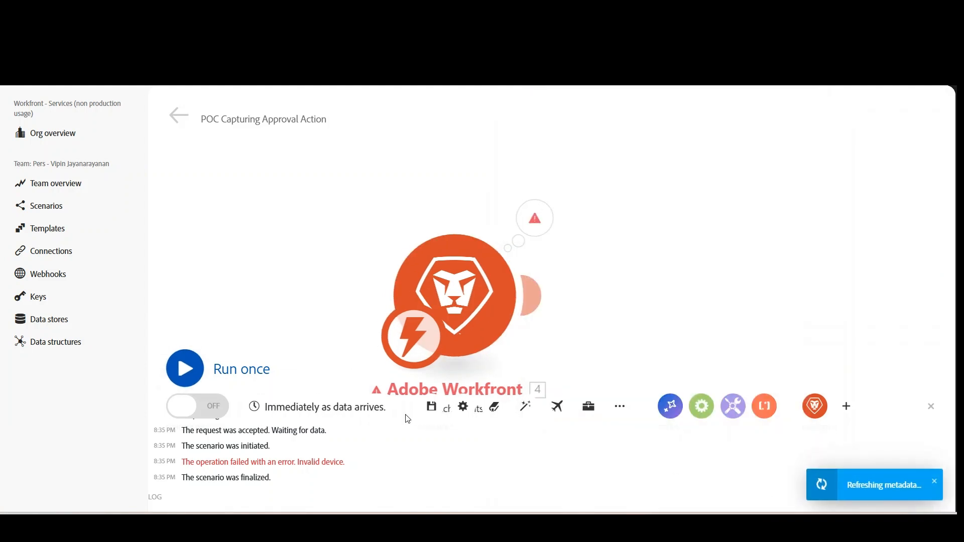
left_click(431, 405)
Run the scenario once, set the Test issue to New and back to In Progress - Pending Approval in Workfront, and inspect the trigger's output
left_click(185, 368)
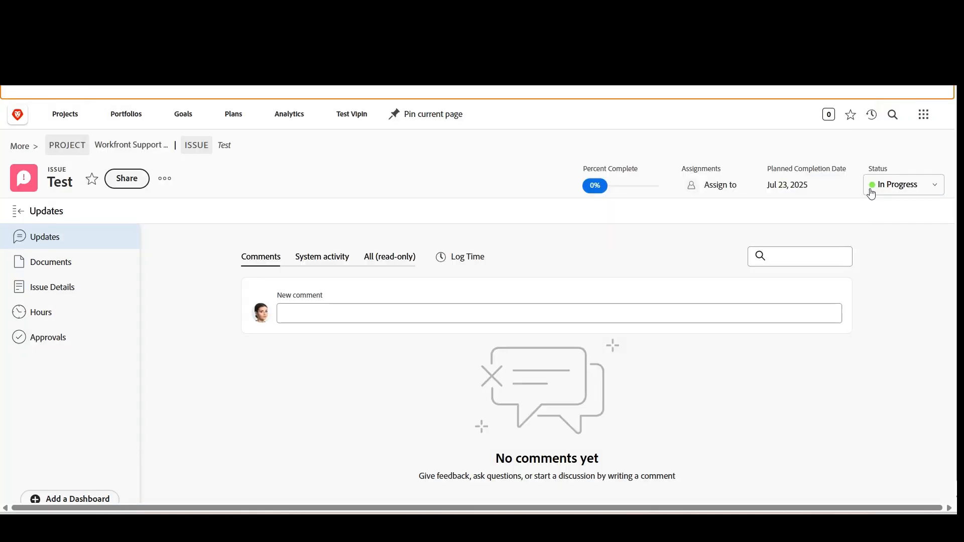
left_click(883, 186)
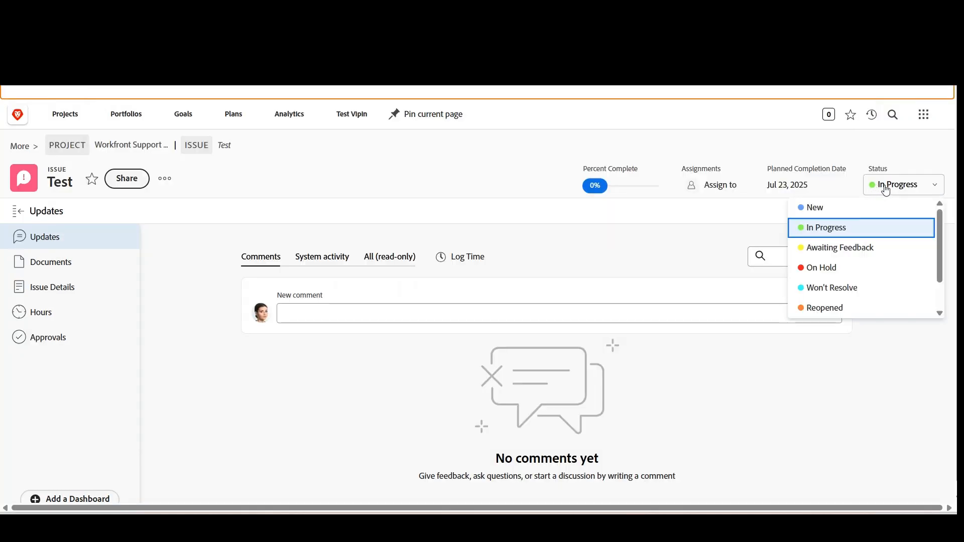
left_click(818, 208)
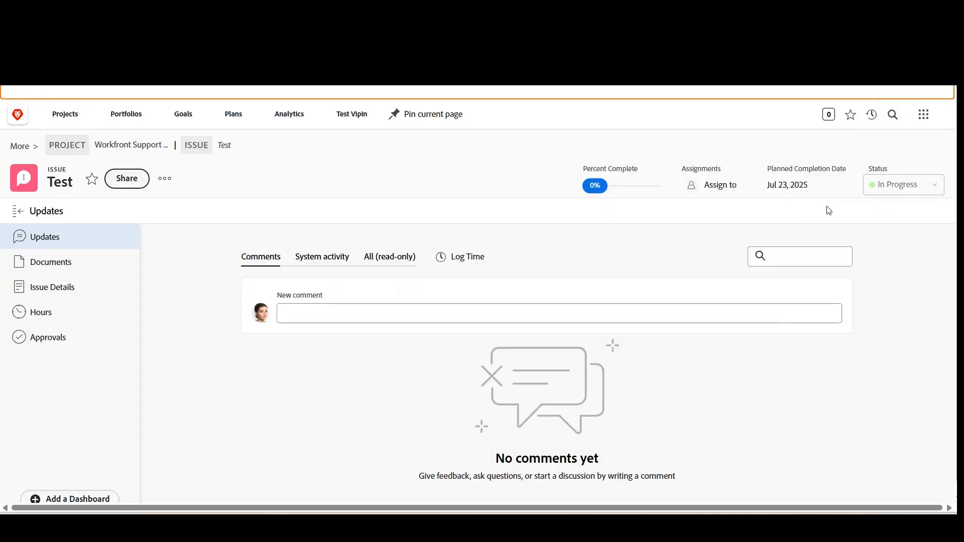
left_click(926, 190)
left_click(852, 228)
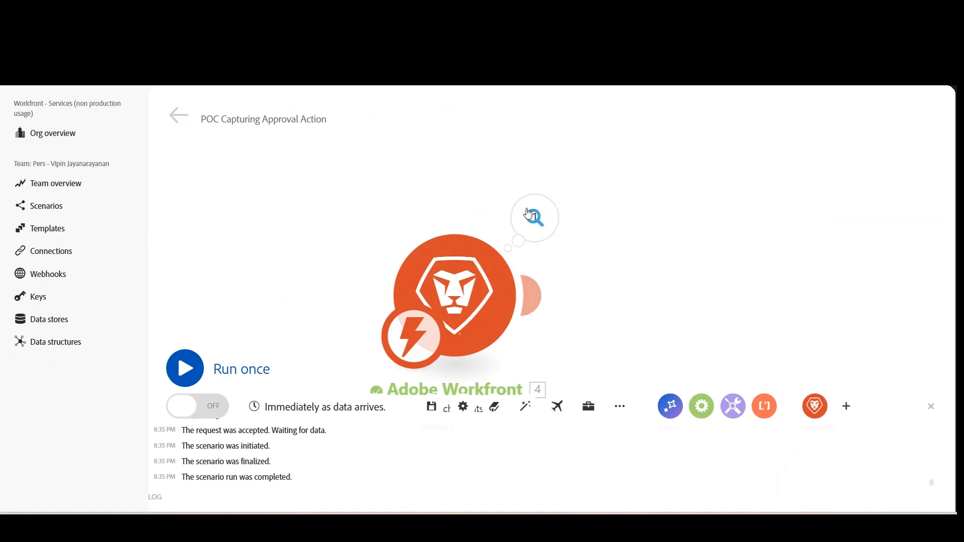
left_click(534, 215)
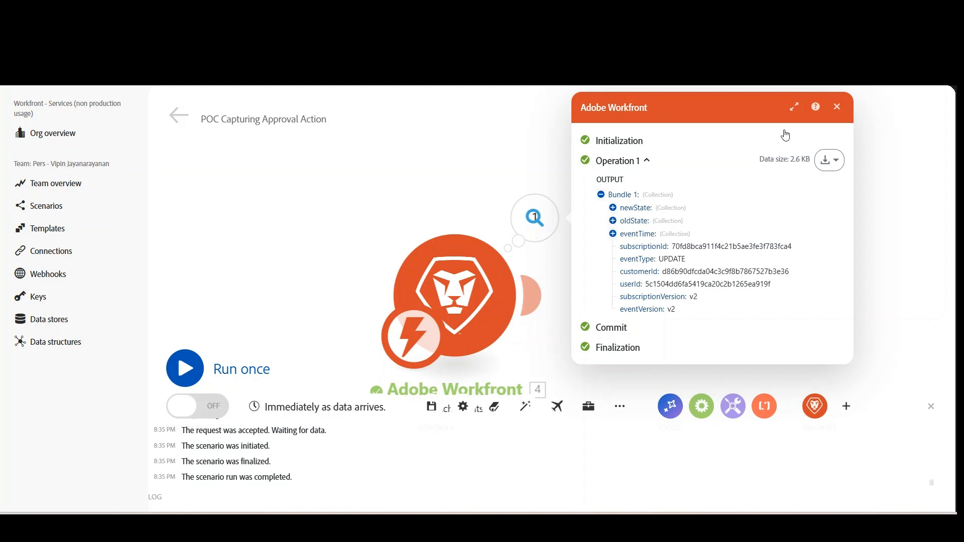
left_click(843, 107)
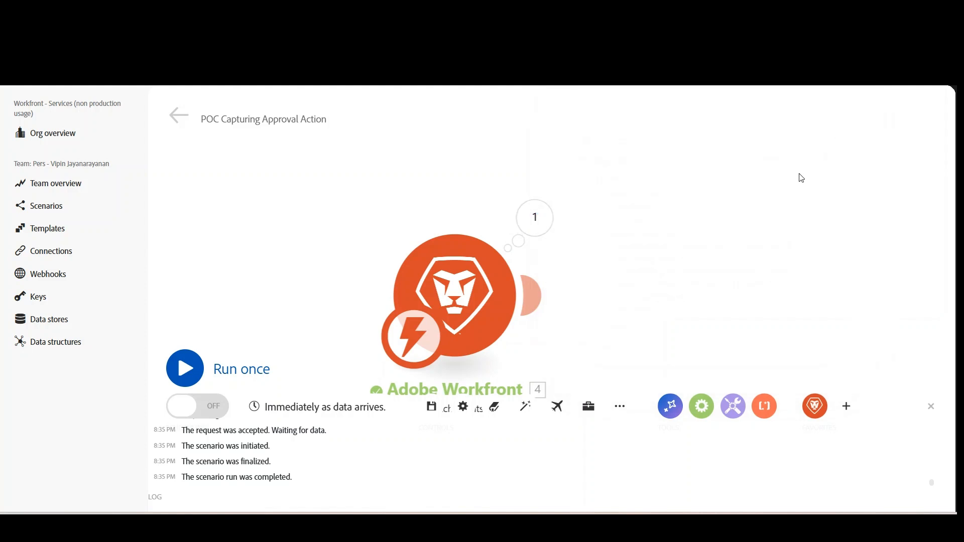
Add a Tools Set multiple variables module after the Workfront trigger
left_click_drag(612, 312, 451, 308)
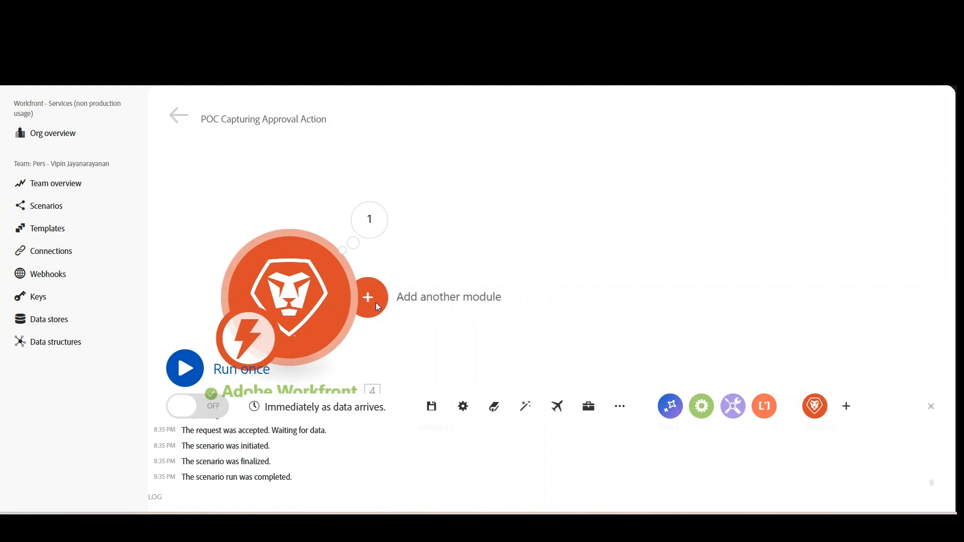
left_click(376, 304)
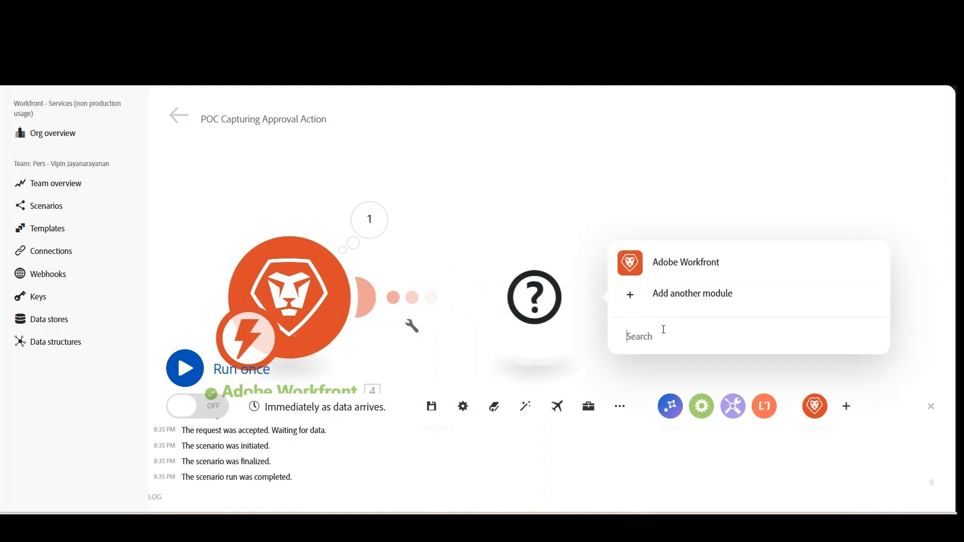
type("too")
left_click(661, 307)
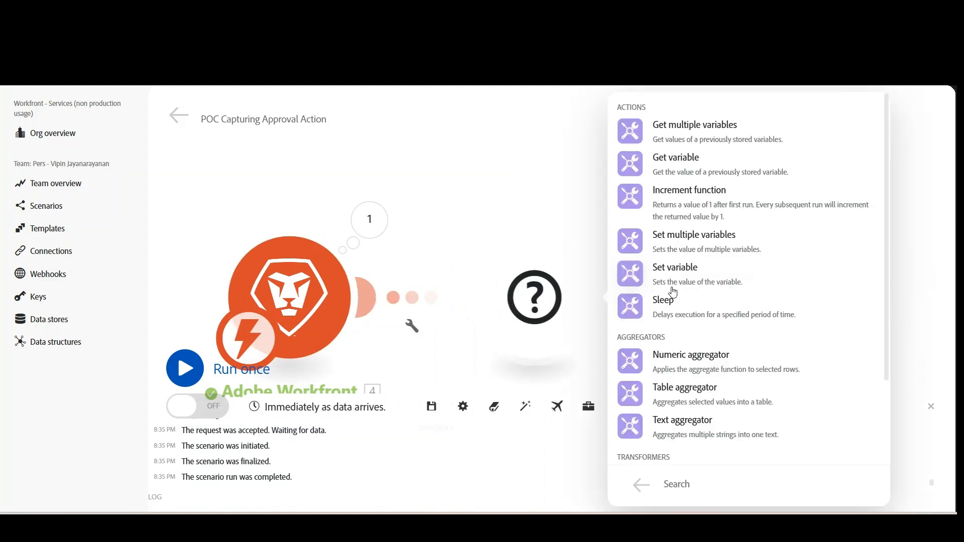
left_click(663, 236)
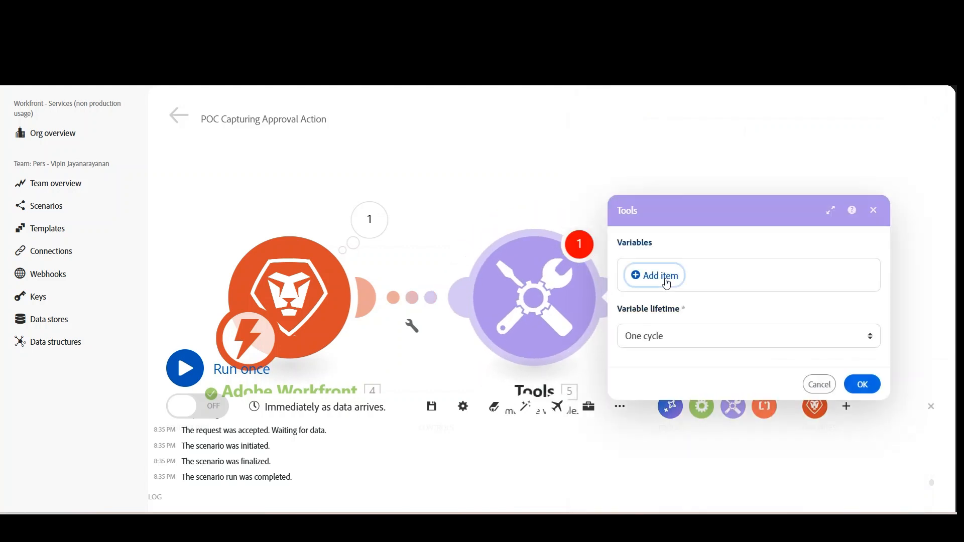
Add a variable named varDoSomething with no value to the Tools module and confirm the module settings
left_click(663, 276)
left_click(438, 256)
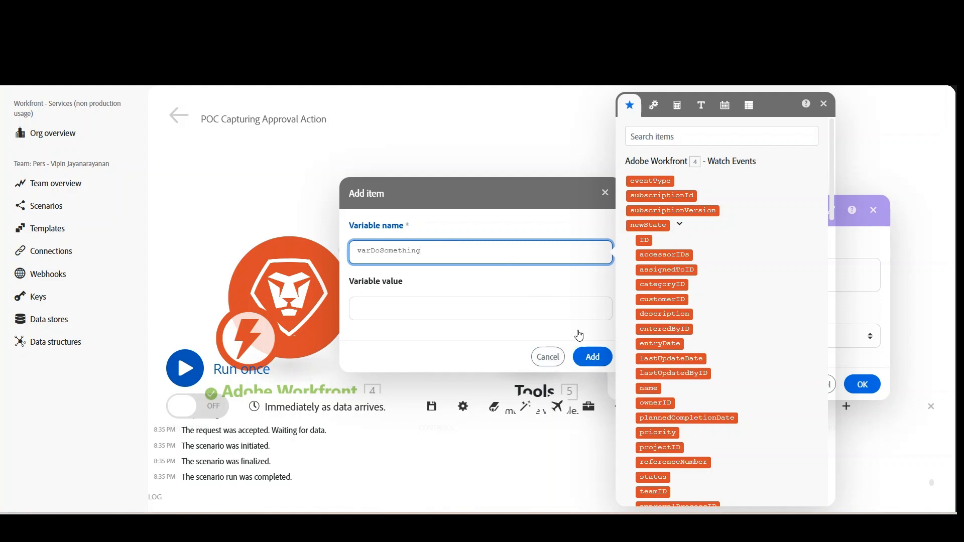
left_click(593, 357)
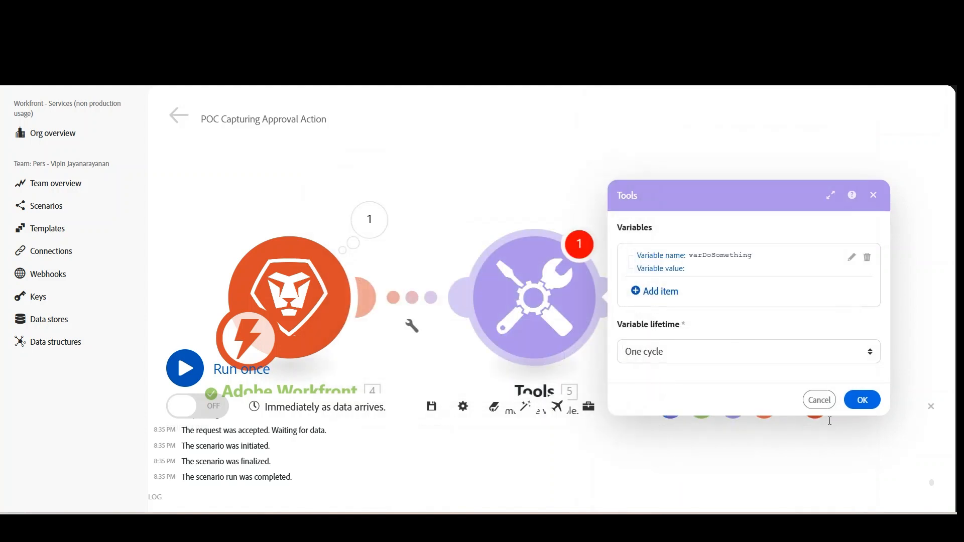
left_click(862, 400)
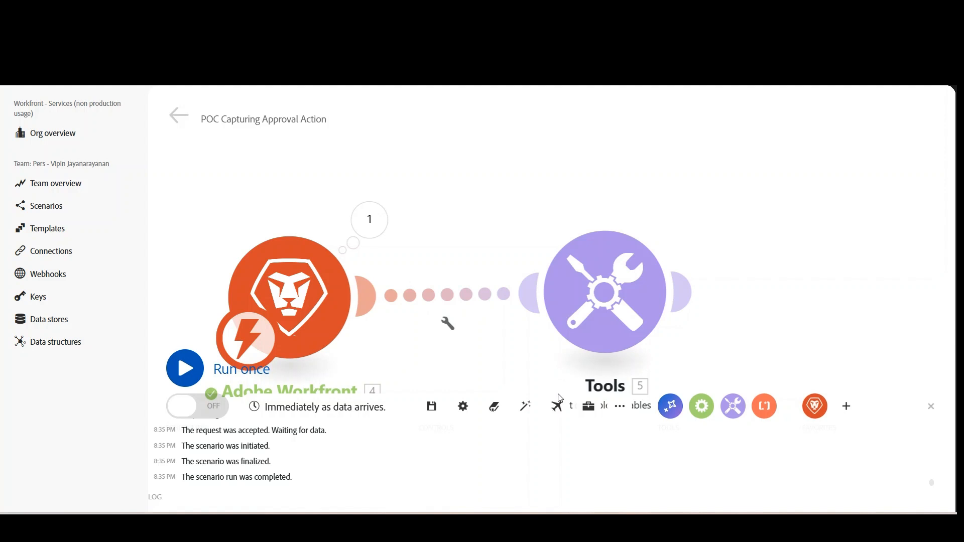
Set up a filter between the Workfront and Tools modules and label it New State = INP
left_click(448, 326)
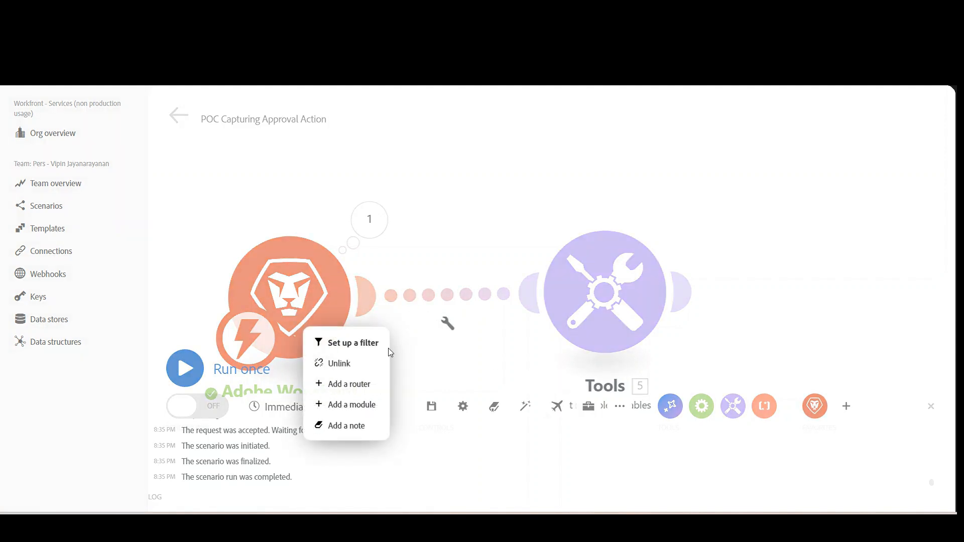
left_click(362, 343)
left_click(553, 221)
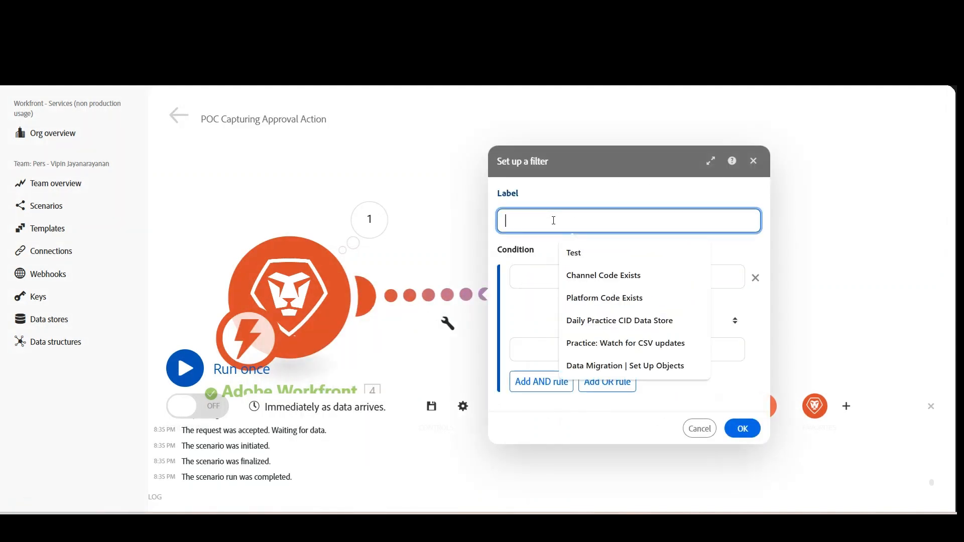
type("a")
key("BackSpace")
type("new")
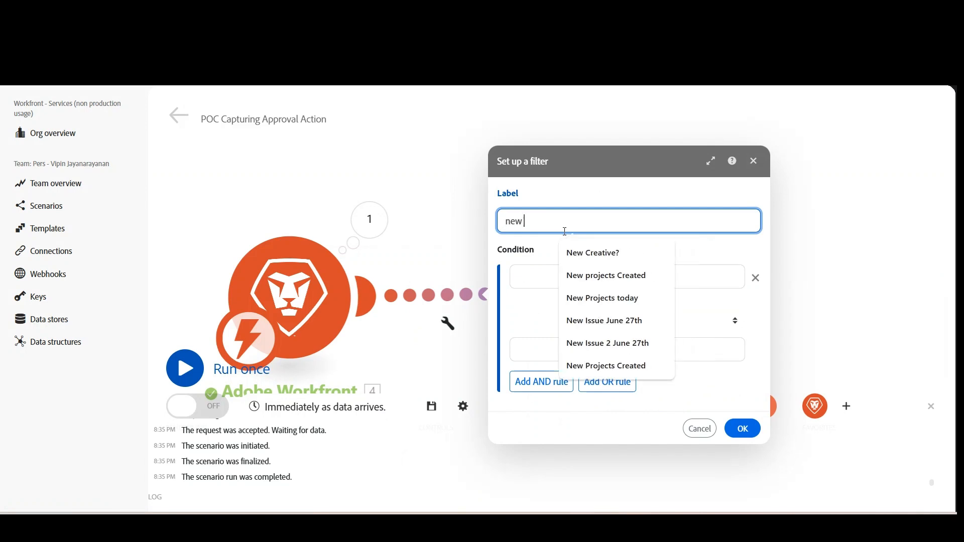
key("BackSpace")
key("BackSpace")
key("BackSpace")
type("new S")
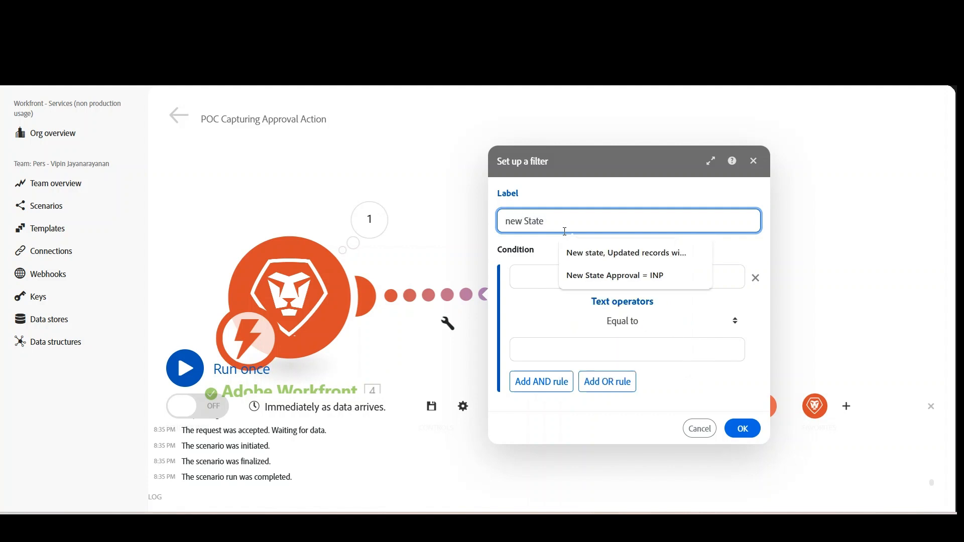
type("tate")
left_click(513, 224)
key("BackSpace")
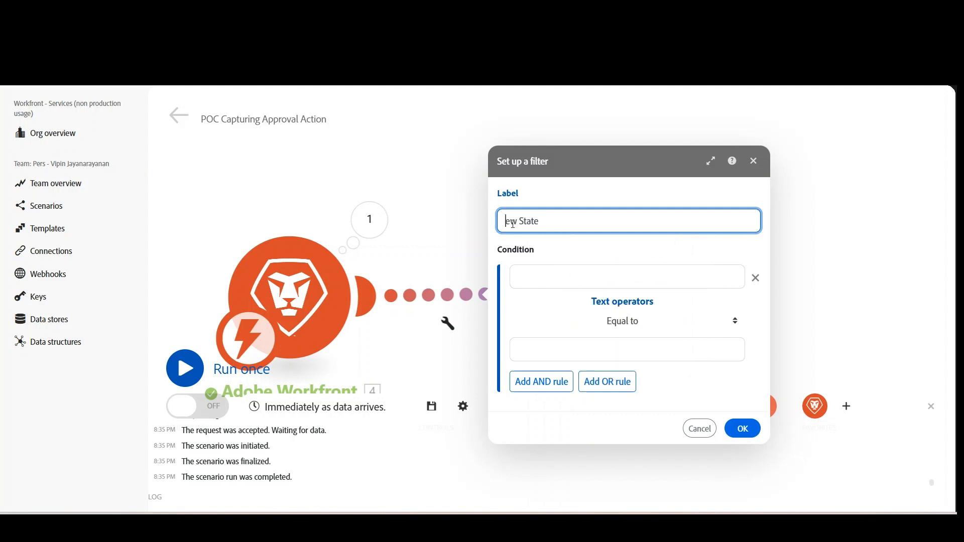
type("N")
left_click(571, 225)
type("= INP")
Set the filter condition to the newState status Equal to INP, confirm the filter and save the scenario
left_click(587, 278)
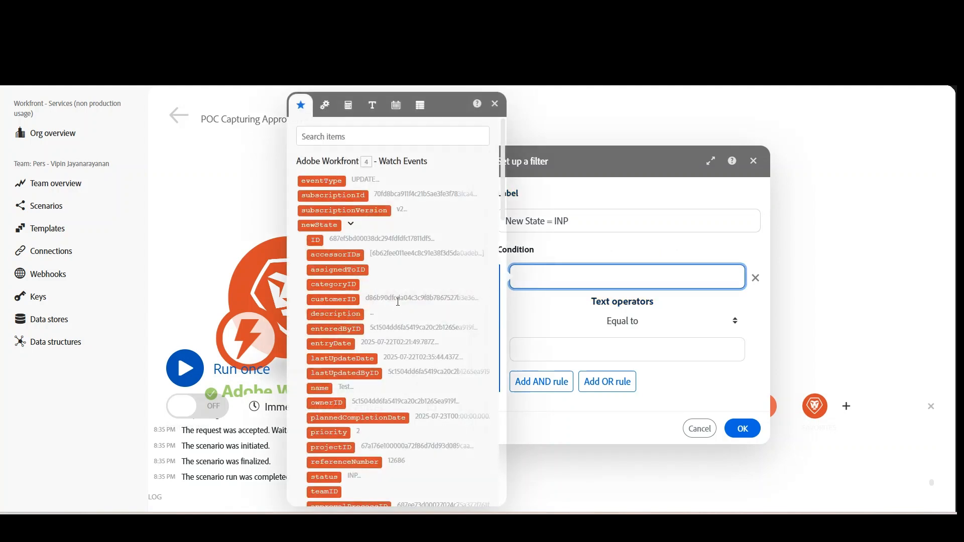
scroll(398, 301, "down", 5)
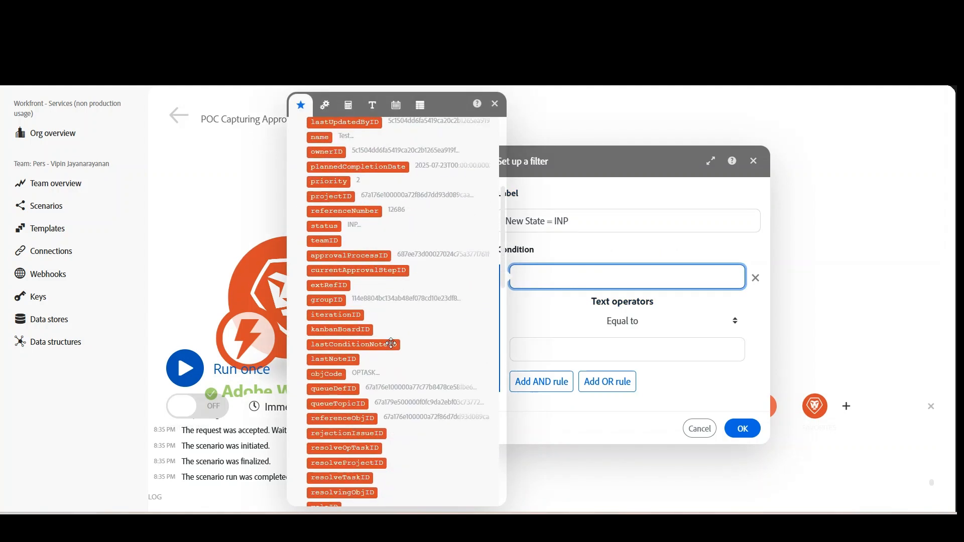
scroll(390, 342, "down", 1)
scroll(364, 406, "down", 1)
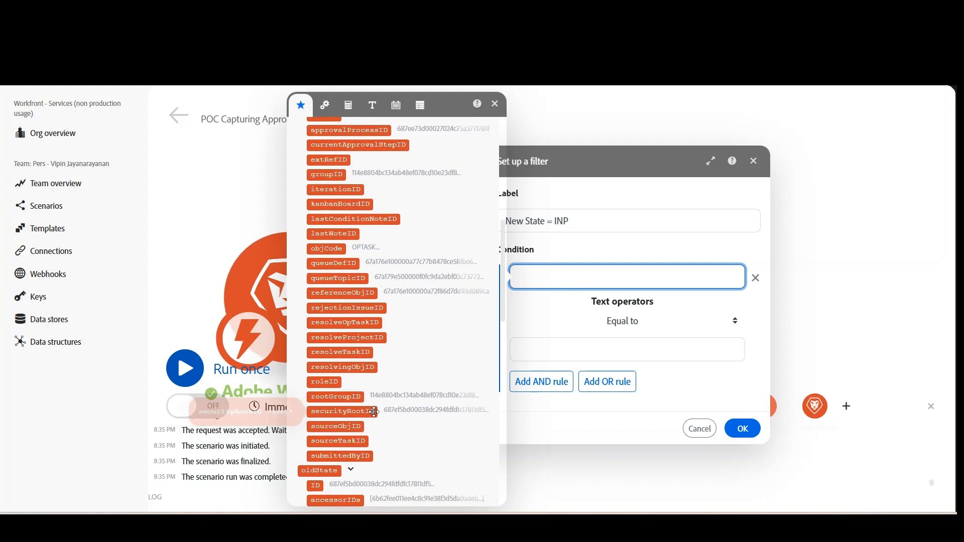
scroll(369, 337, "up", 1)
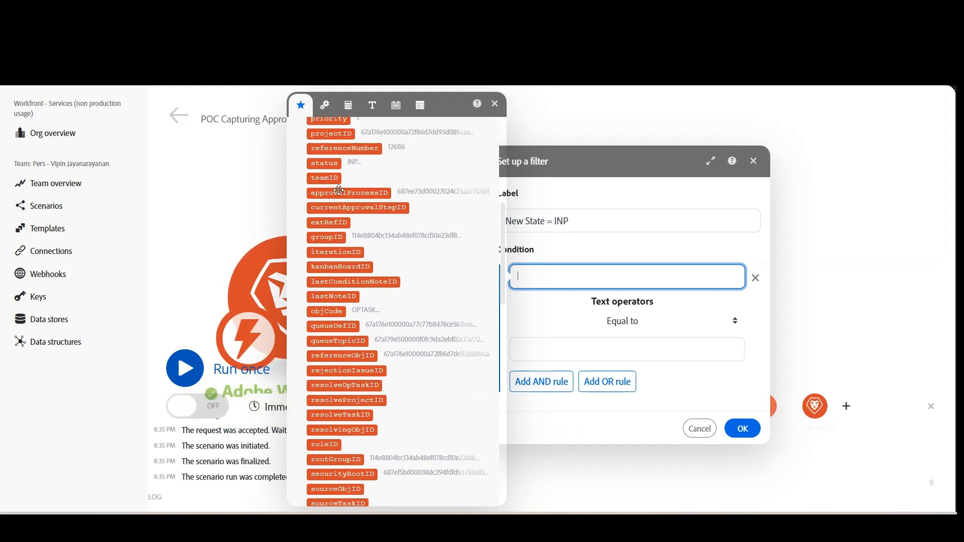
left_click(324, 163)
left_click(578, 352)
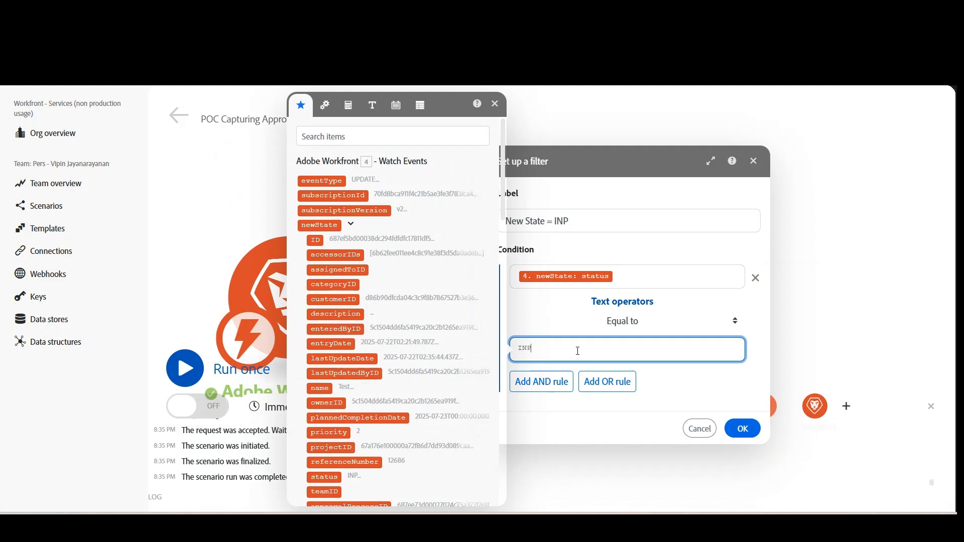
left_click(496, 106)
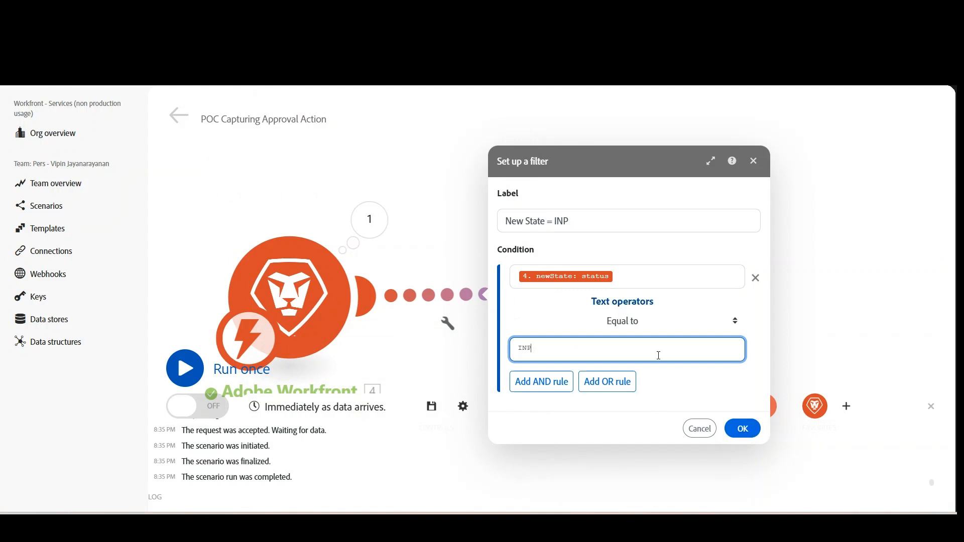
left_click(744, 430)
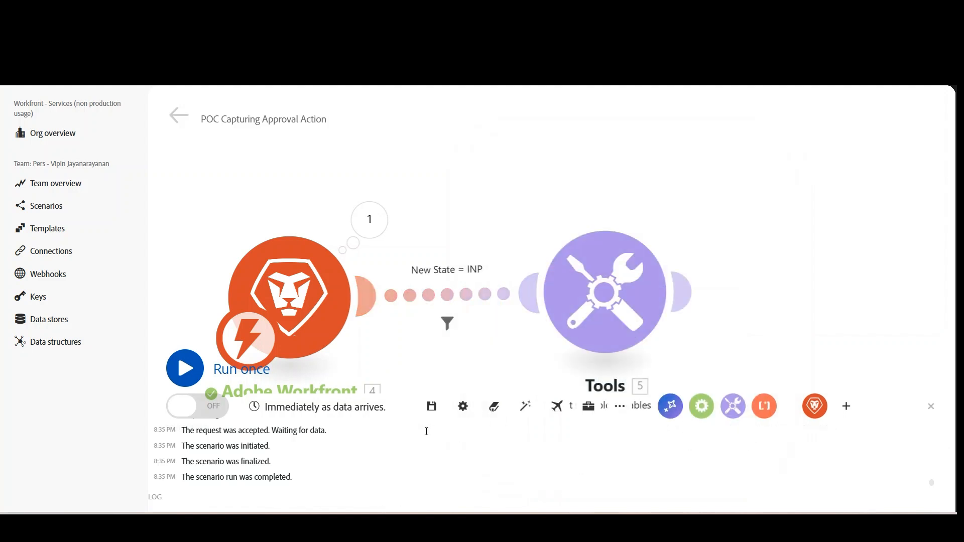
left_click(431, 406)
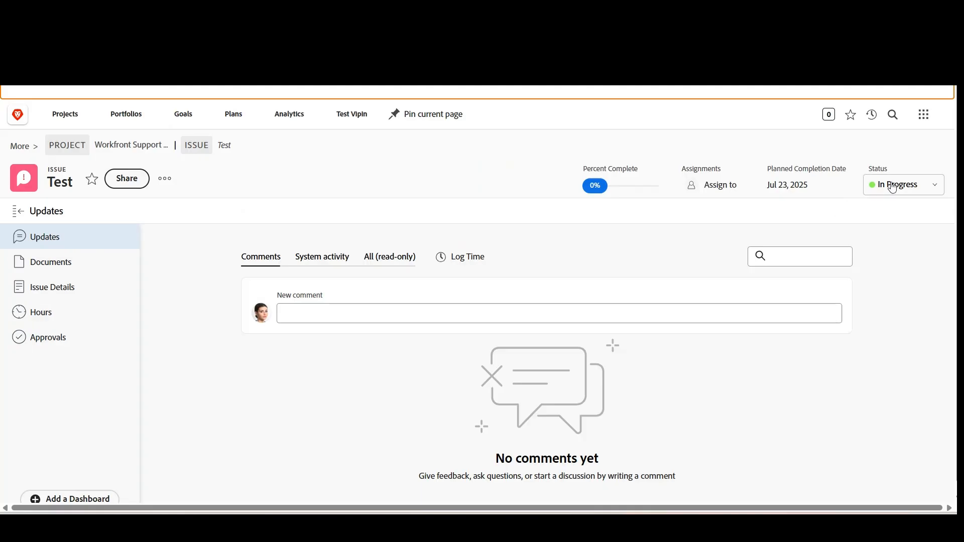
Switch to Workfront and reset the Test issue's status to New
left_click(892, 188)
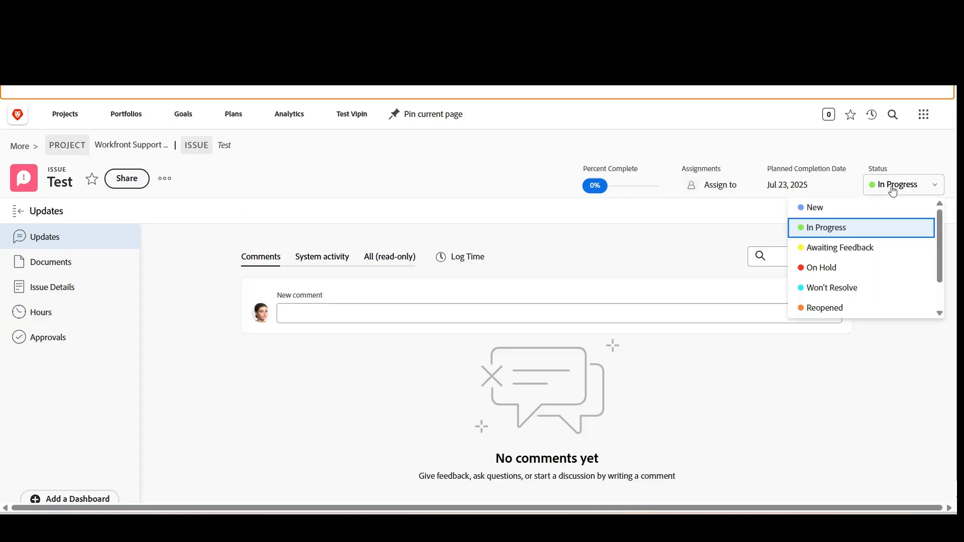
left_click(836, 208)
left_click(909, 186)
left_click(838, 209)
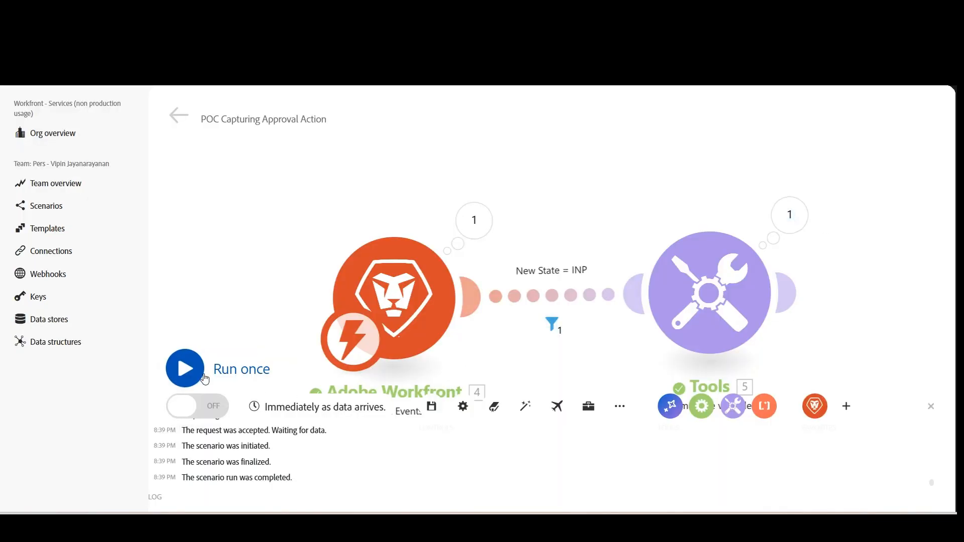
Run the scenario once, set the Test issue to In Progress - Pending Approval, reject it, and inspect the filter's result
left_click(187, 369)
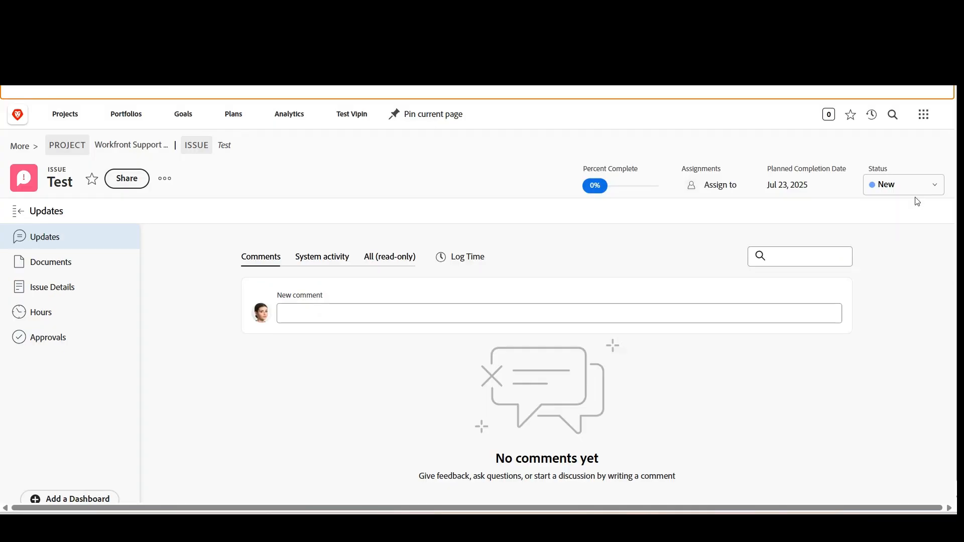
left_click(909, 187)
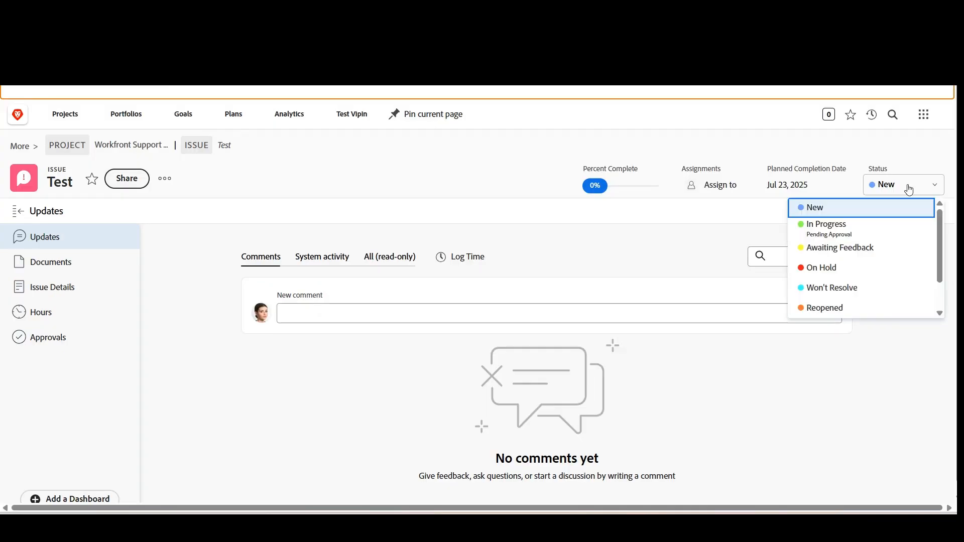
left_click(829, 231)
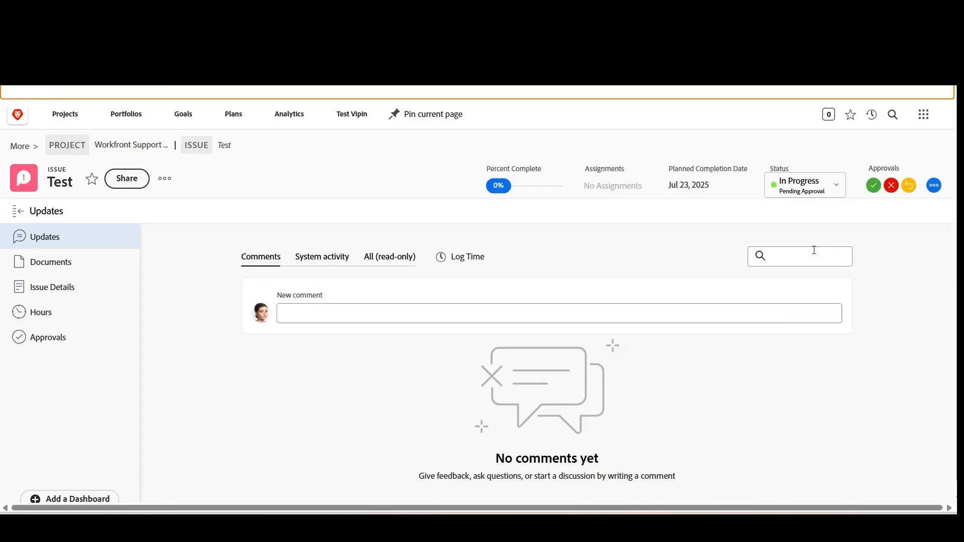
left_click(893, 189)
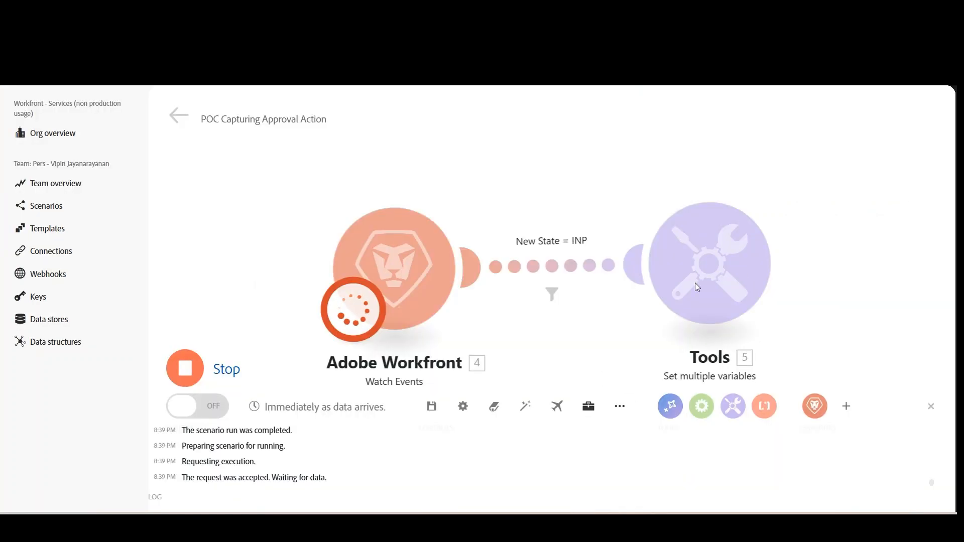
left_click(552, 324)
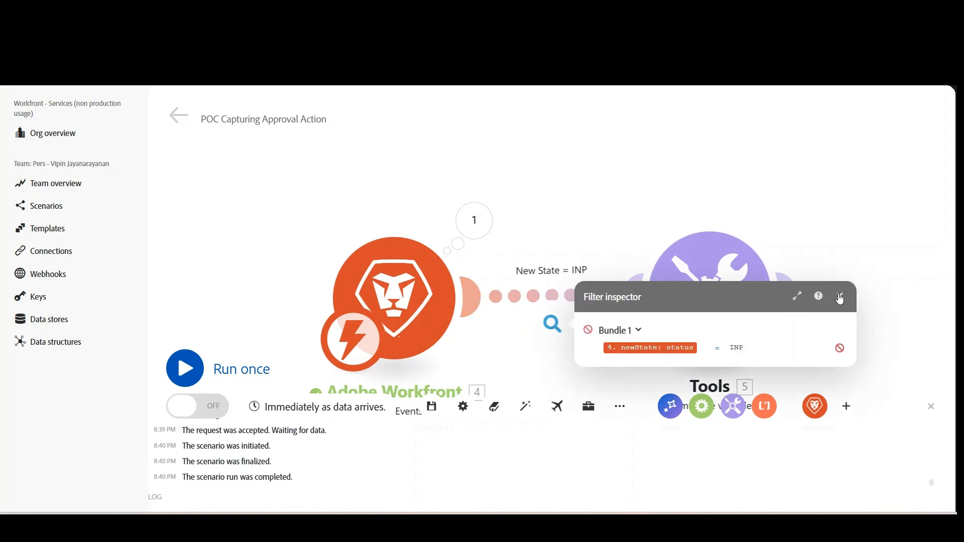
left_click(840, 297)
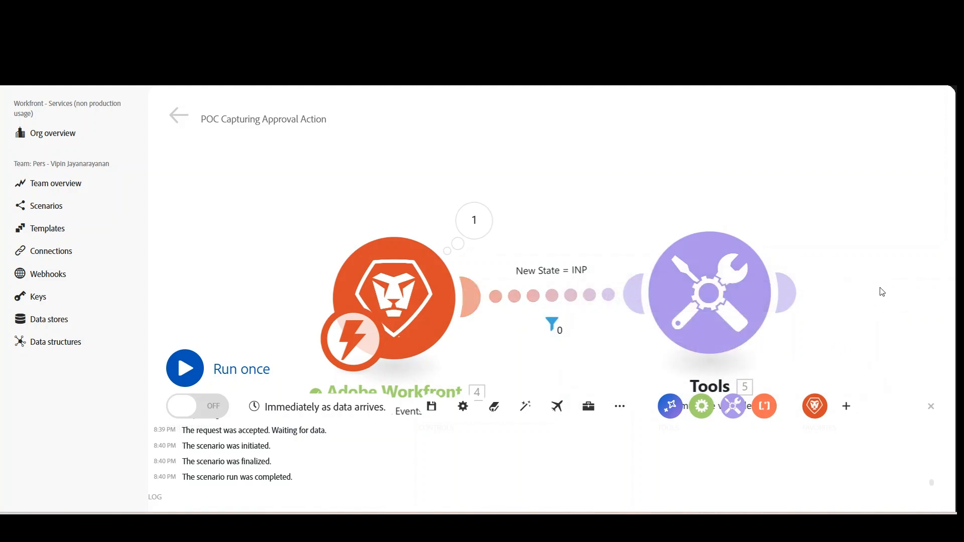